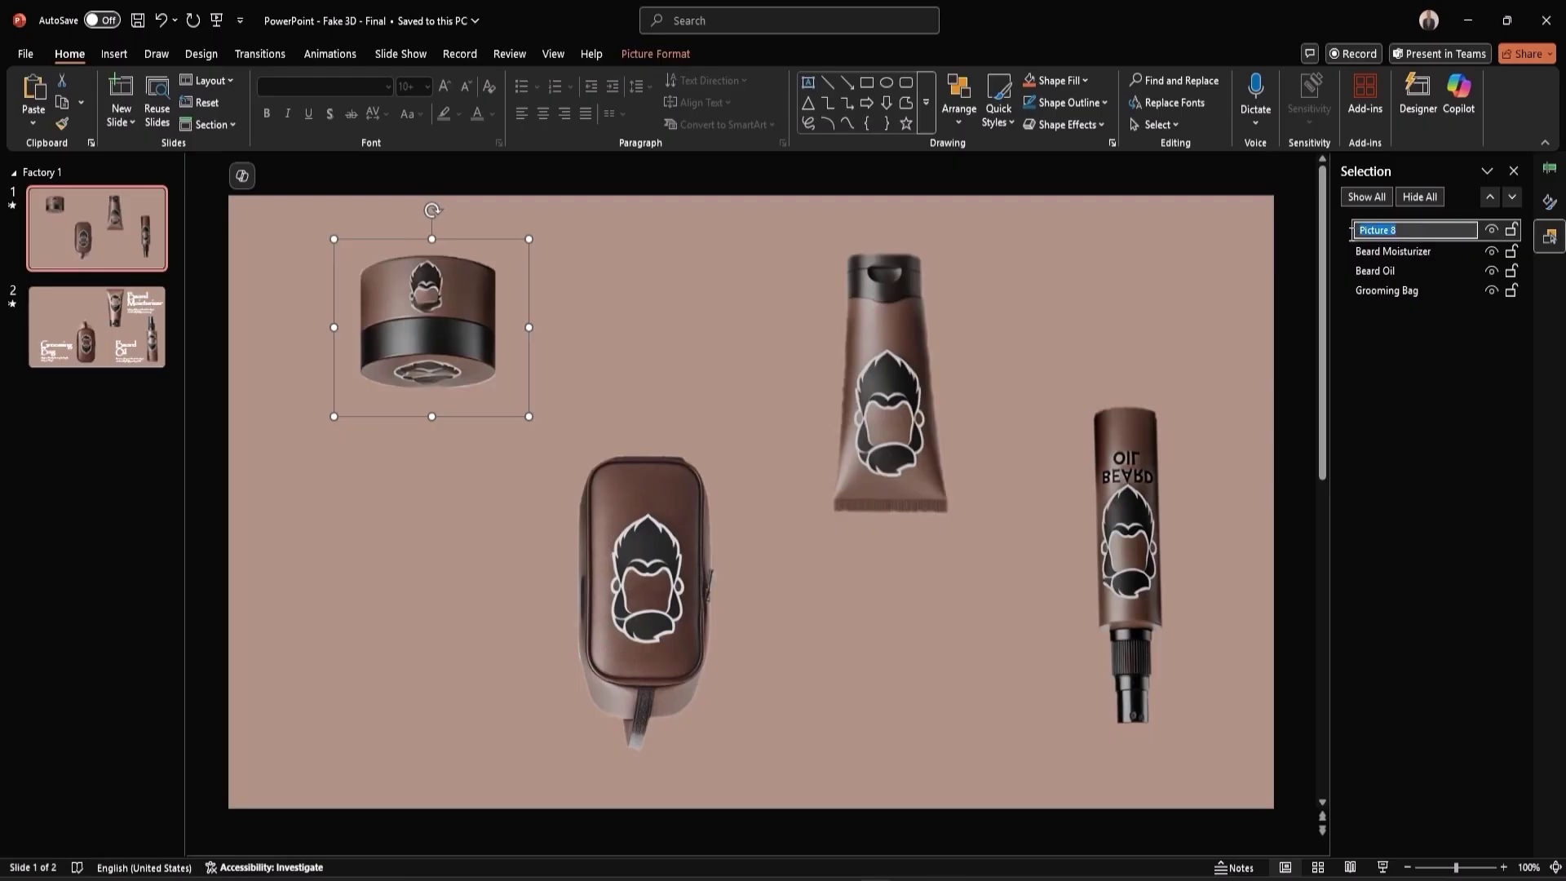
Rename the selected jar picture on slide 1 as Styling Balm
key(BackSpace)
text(Styling Balm)
key(Return)
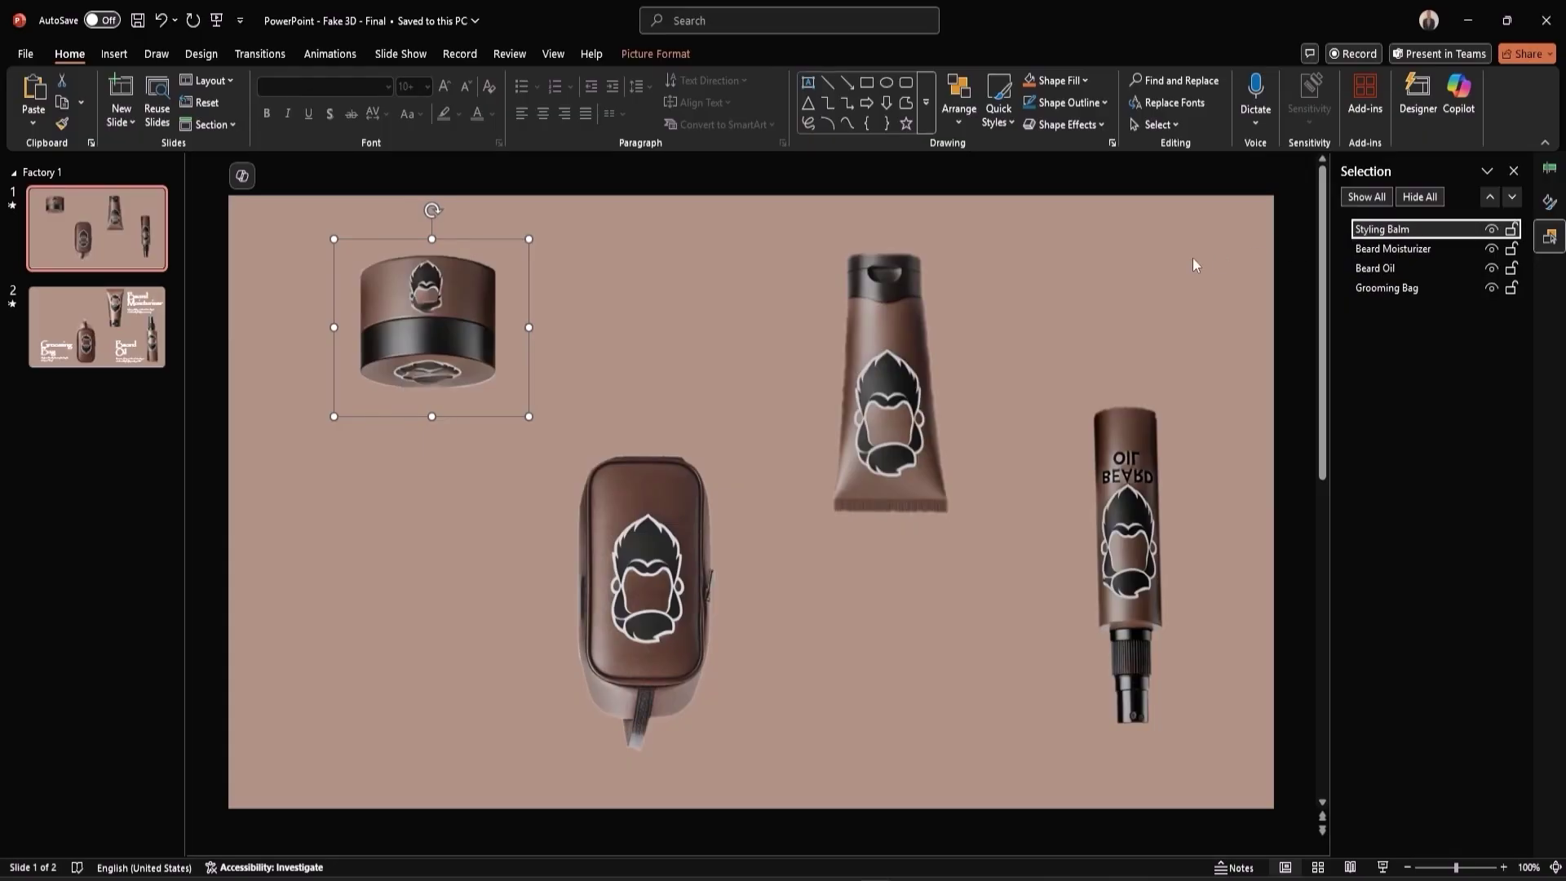
Copy the Styling Balm jar from slide 1 and paste it onto slide 2
right_click(432, 331)
click(481, 391)
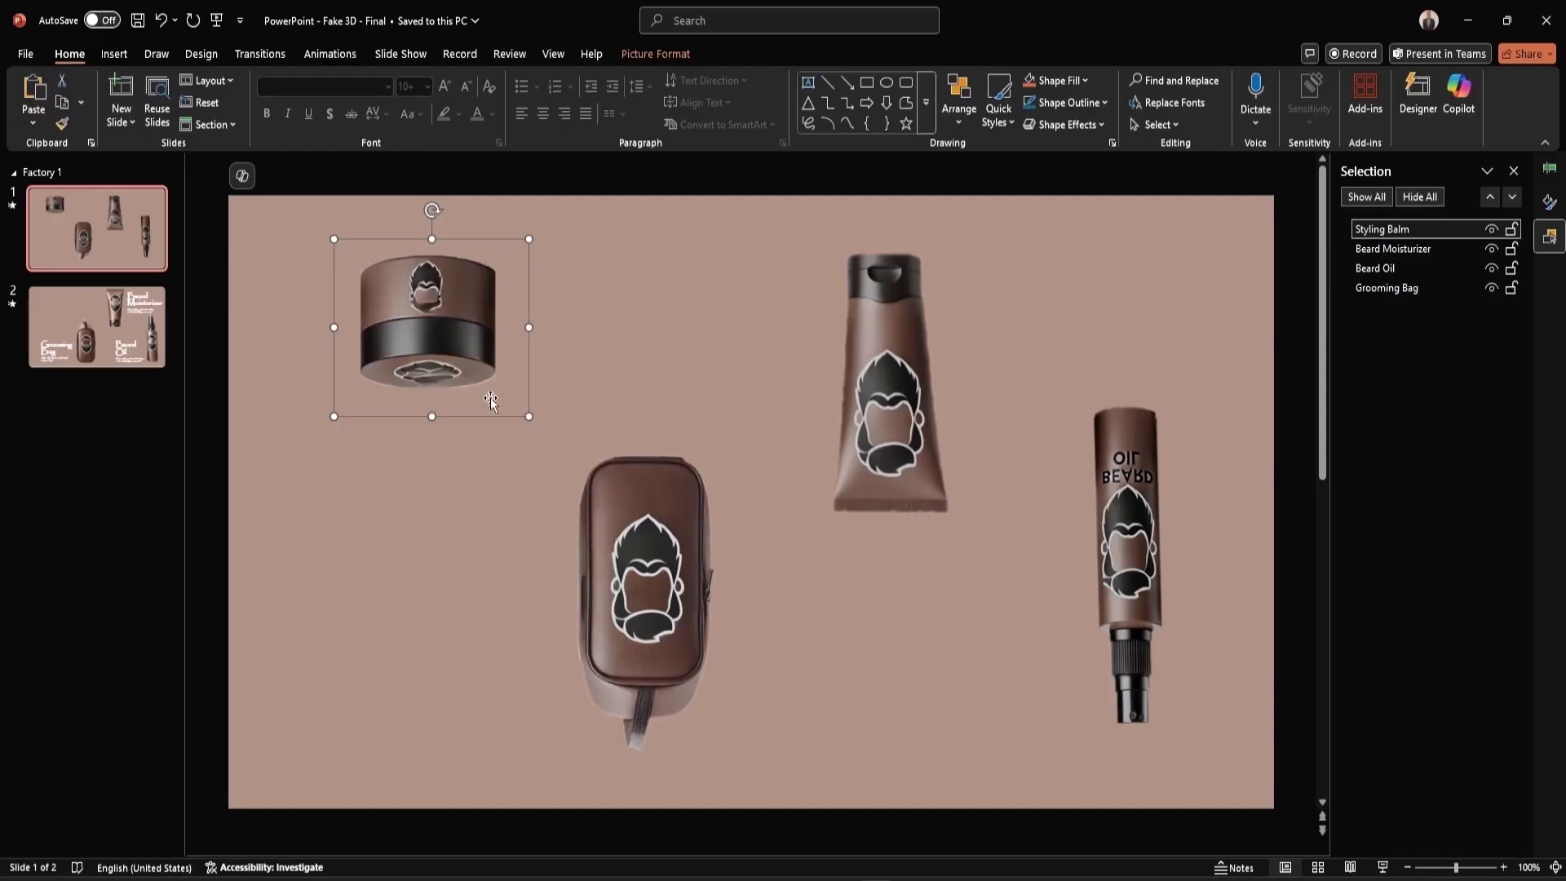
click(73, 317)
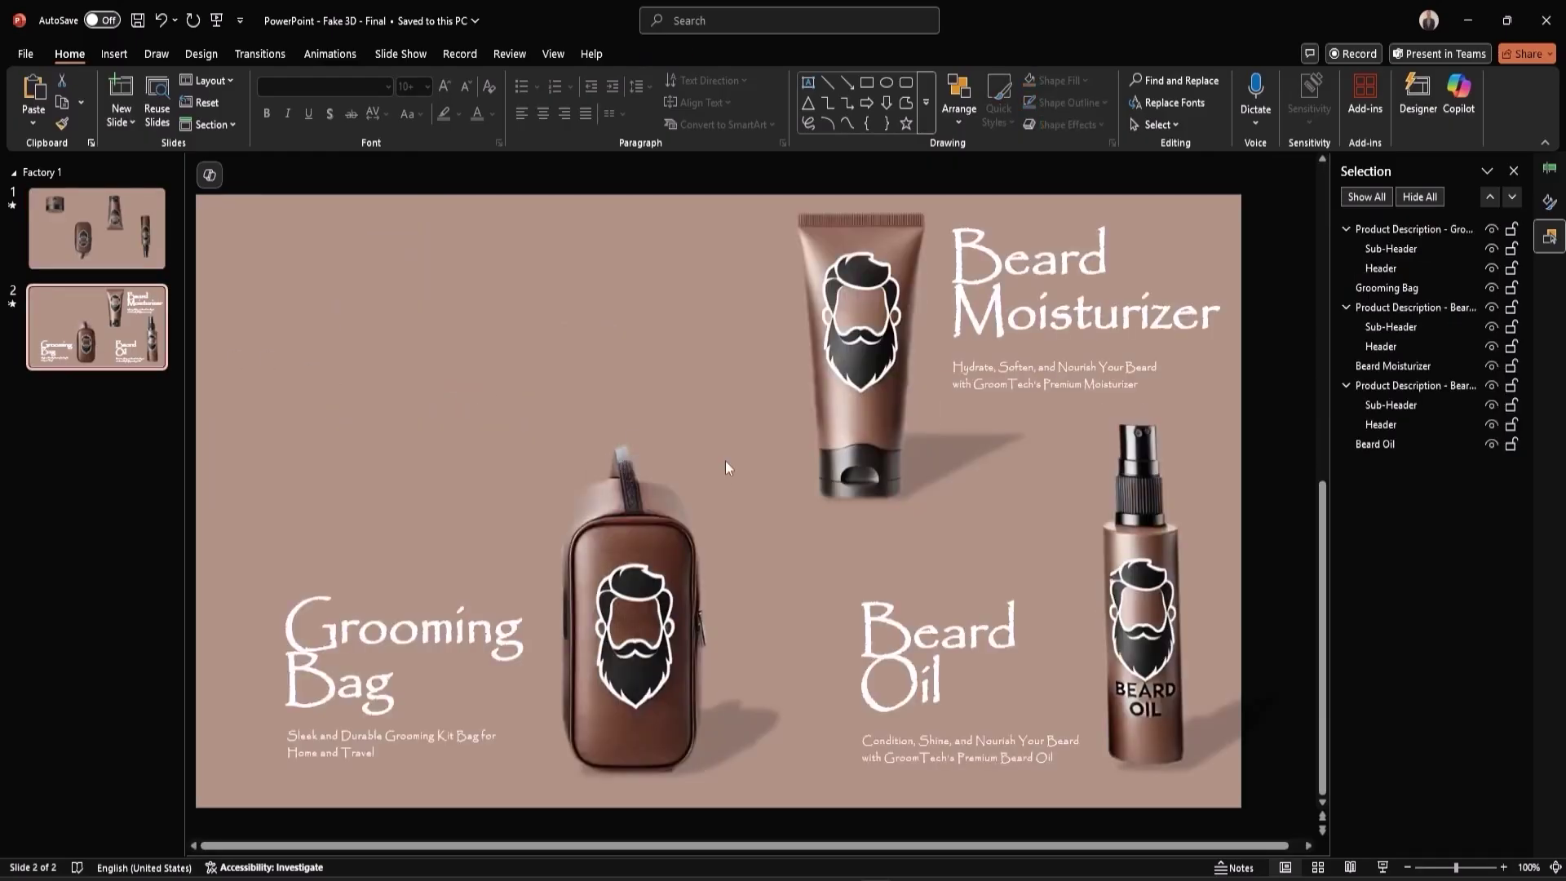
key(ctrl+v)
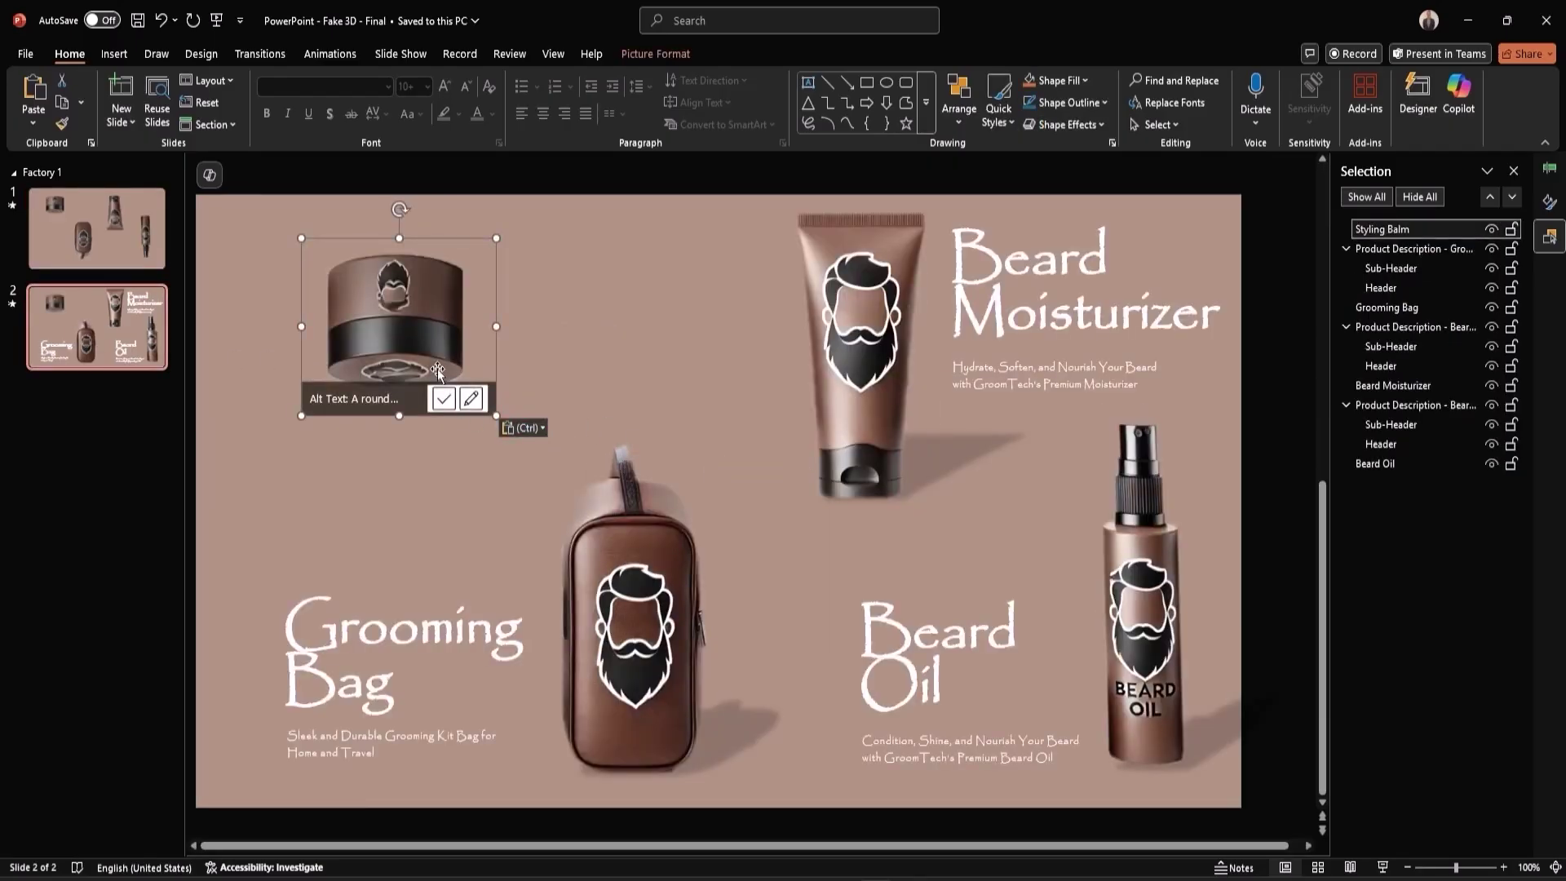
Set the slide 2 Styling Balm jar's 3-D X rotation to 0° and its Z rotation to 0°
click(1550, 199)
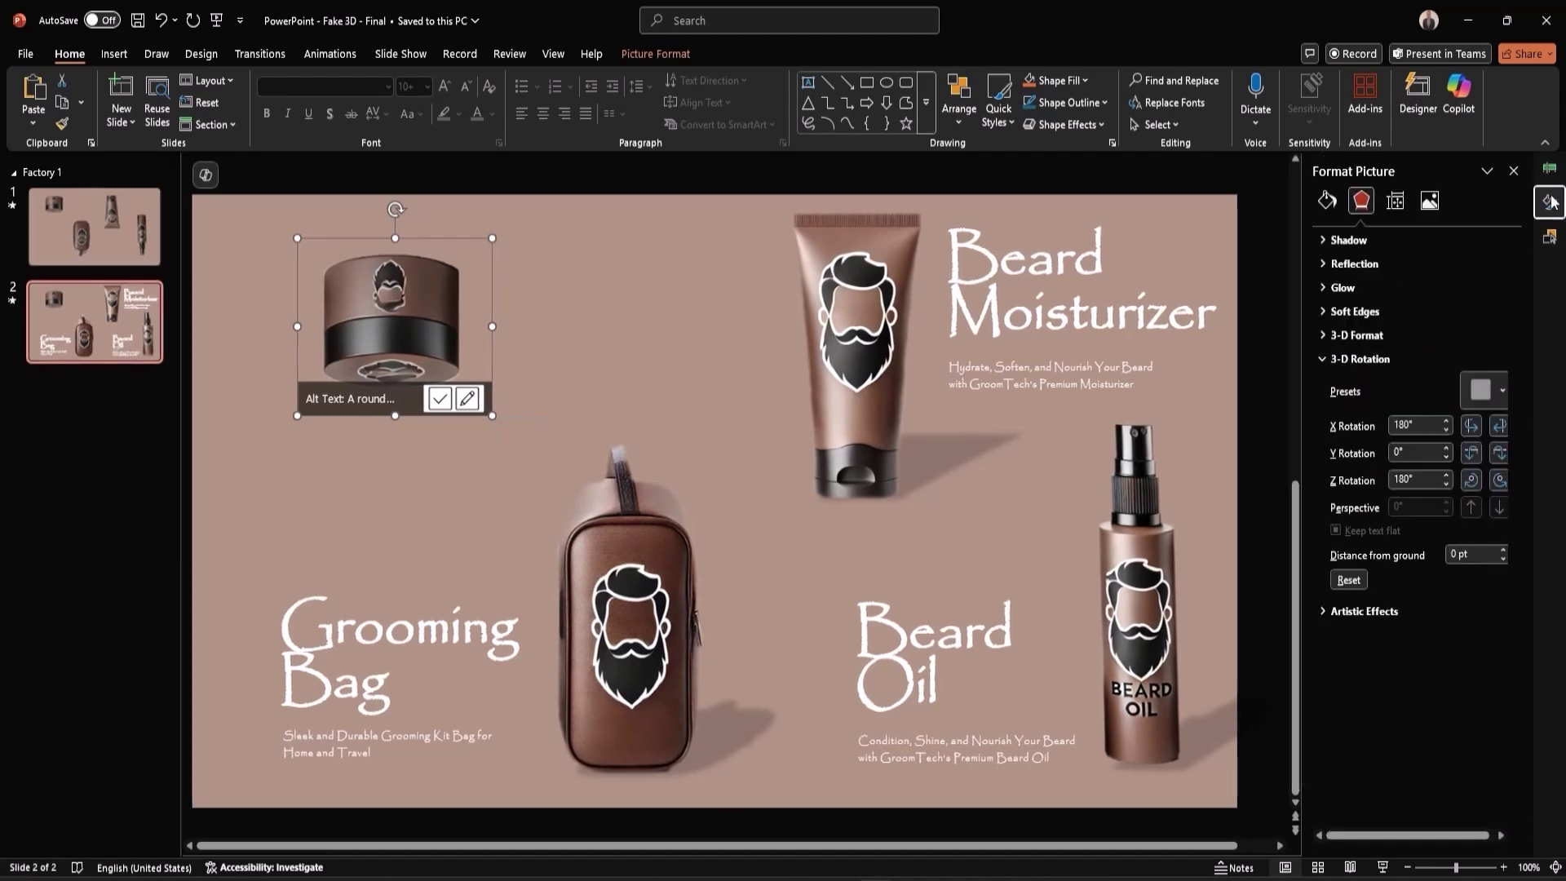
double_click(1405, 426)
text(0)
key(Return)
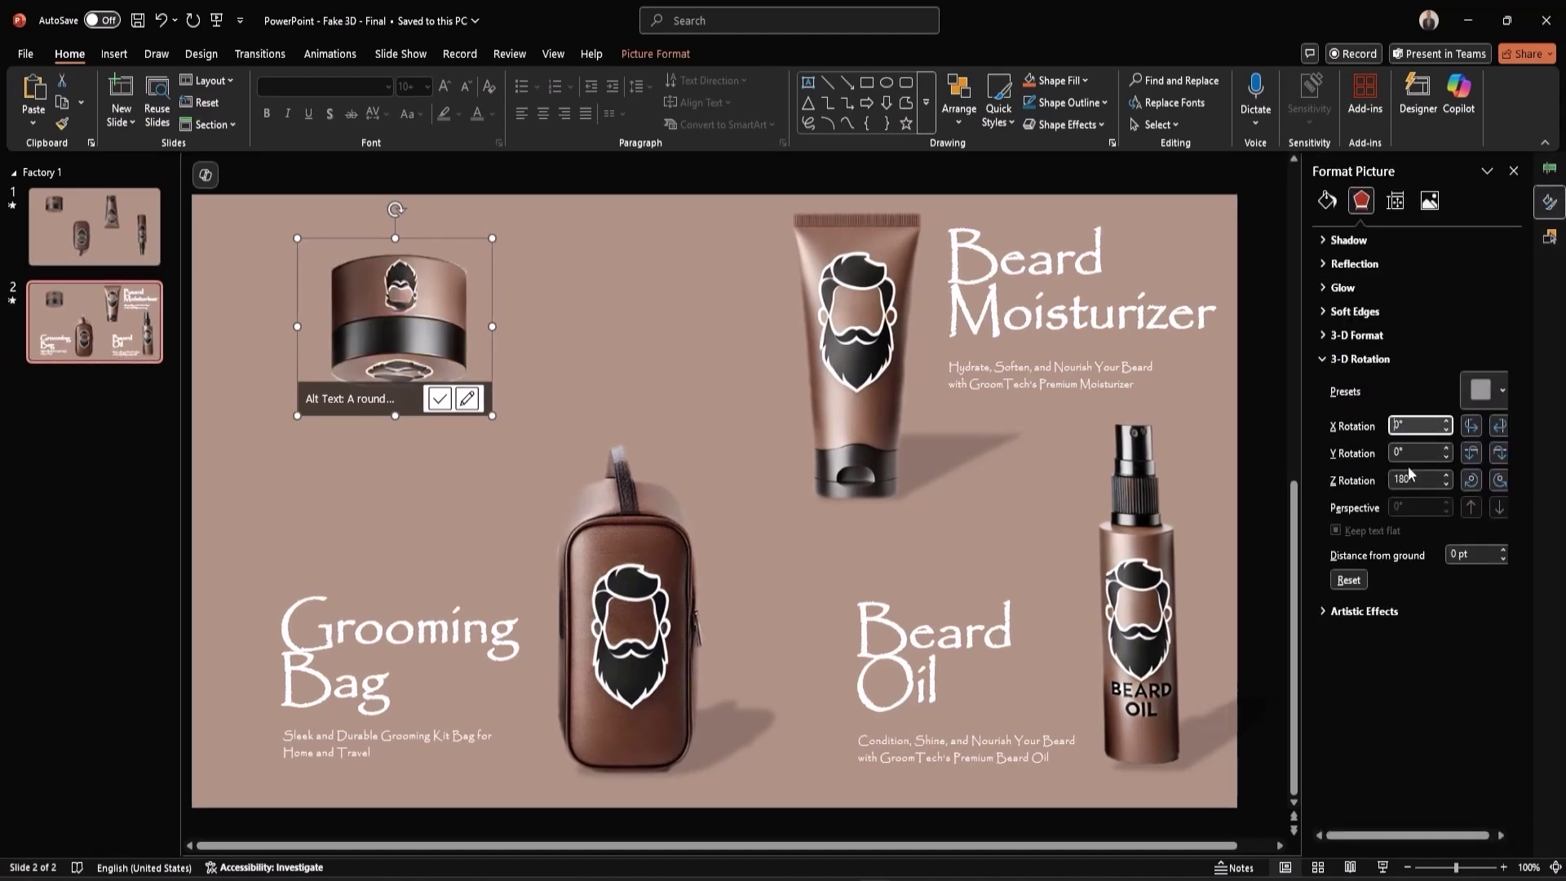
click(1399, 479)
key(BackSpace)
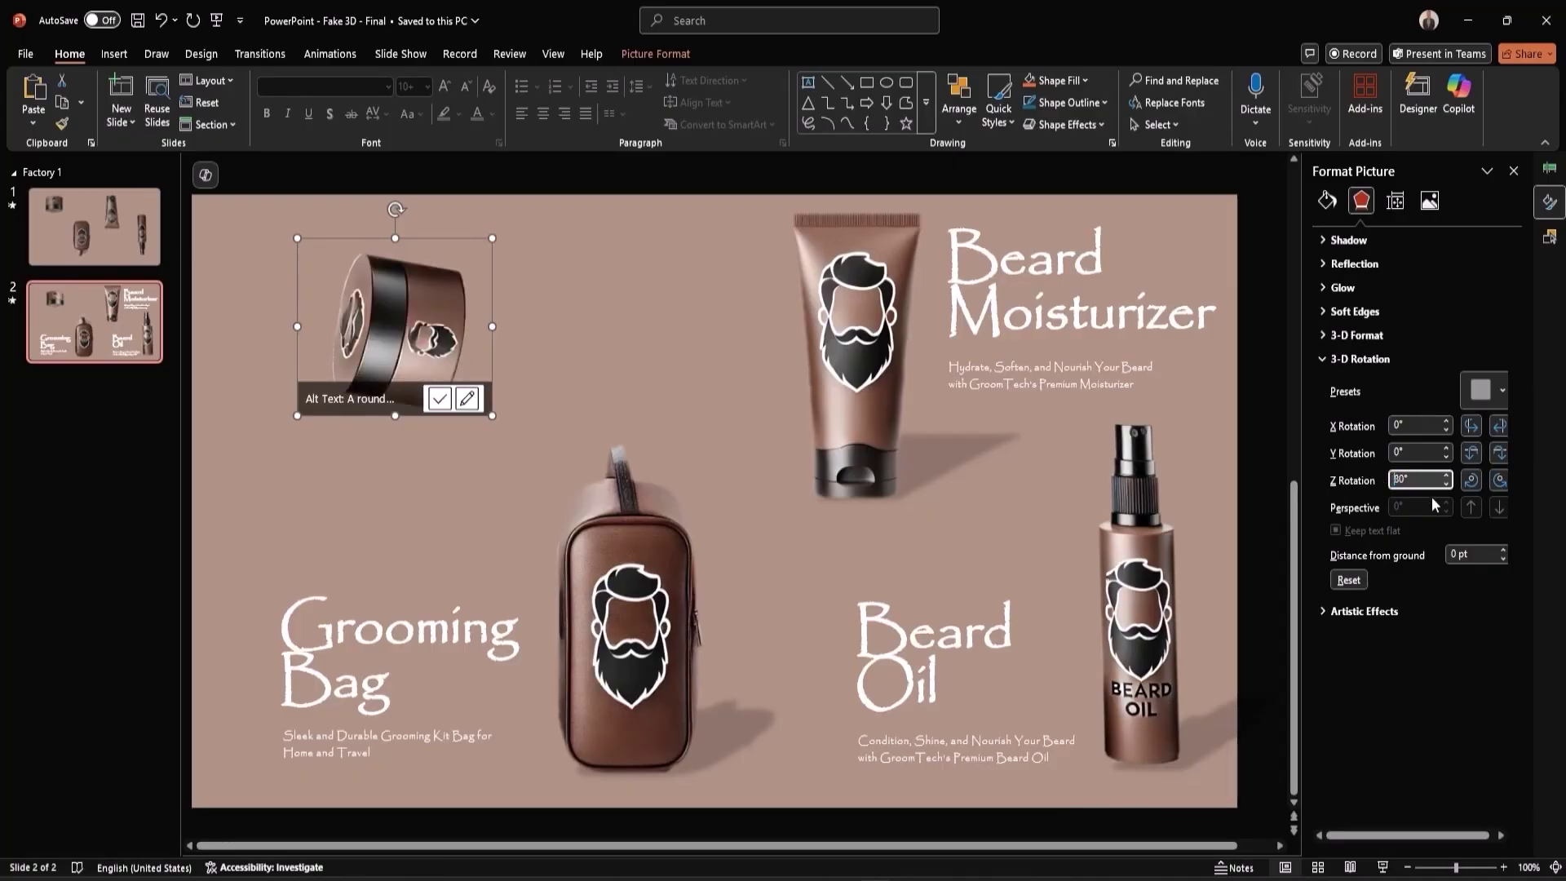
key(Delete)
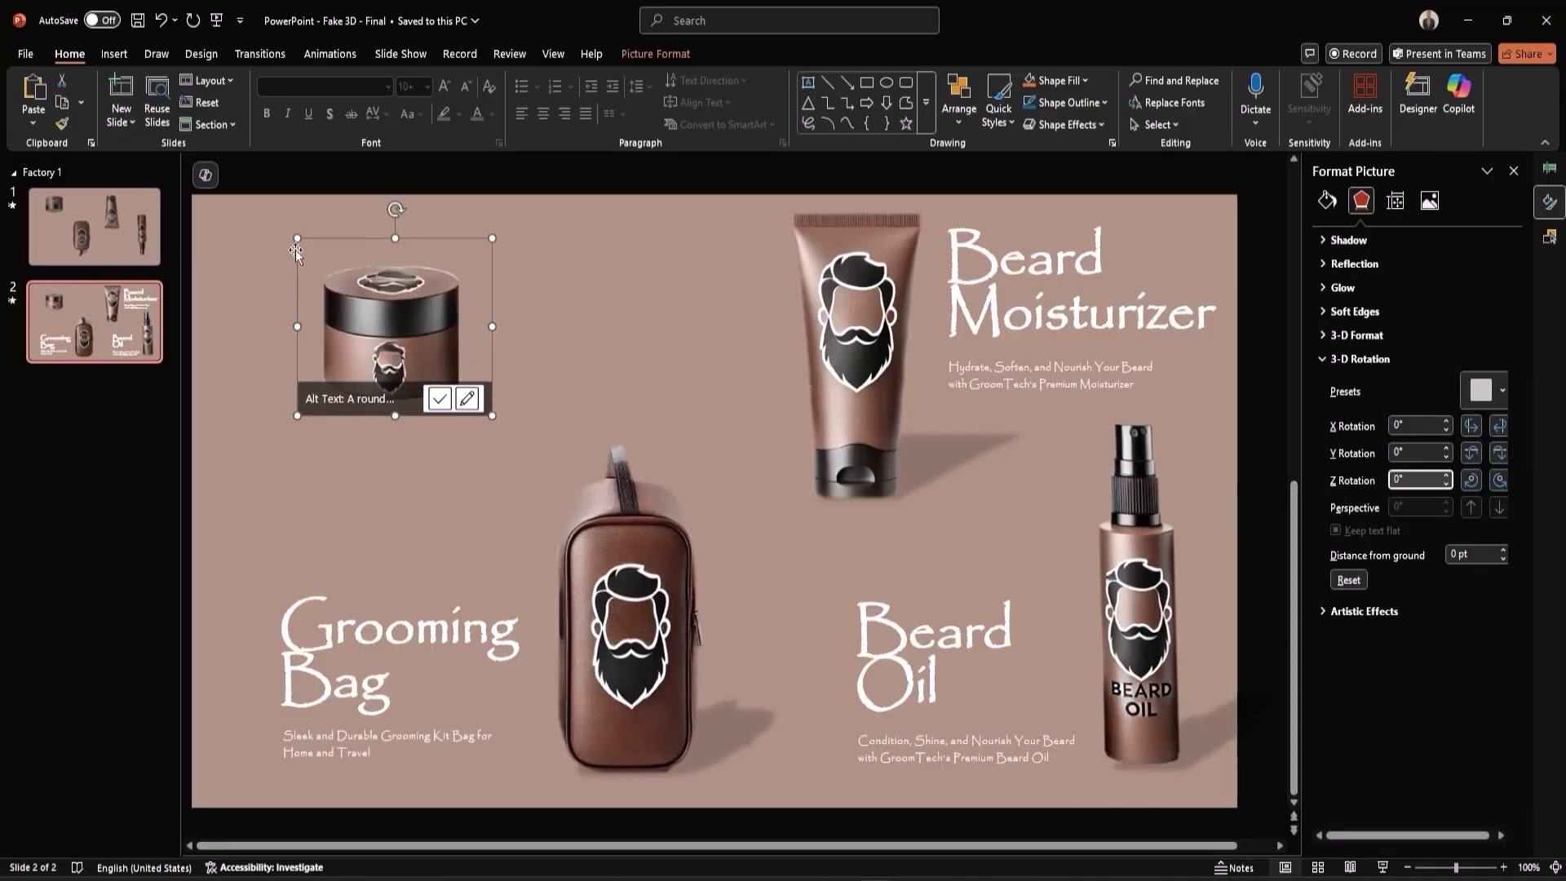
Play the slide show from slide 1 through slide 2 to check how the Styling Balm jar flips
click(110, 227)
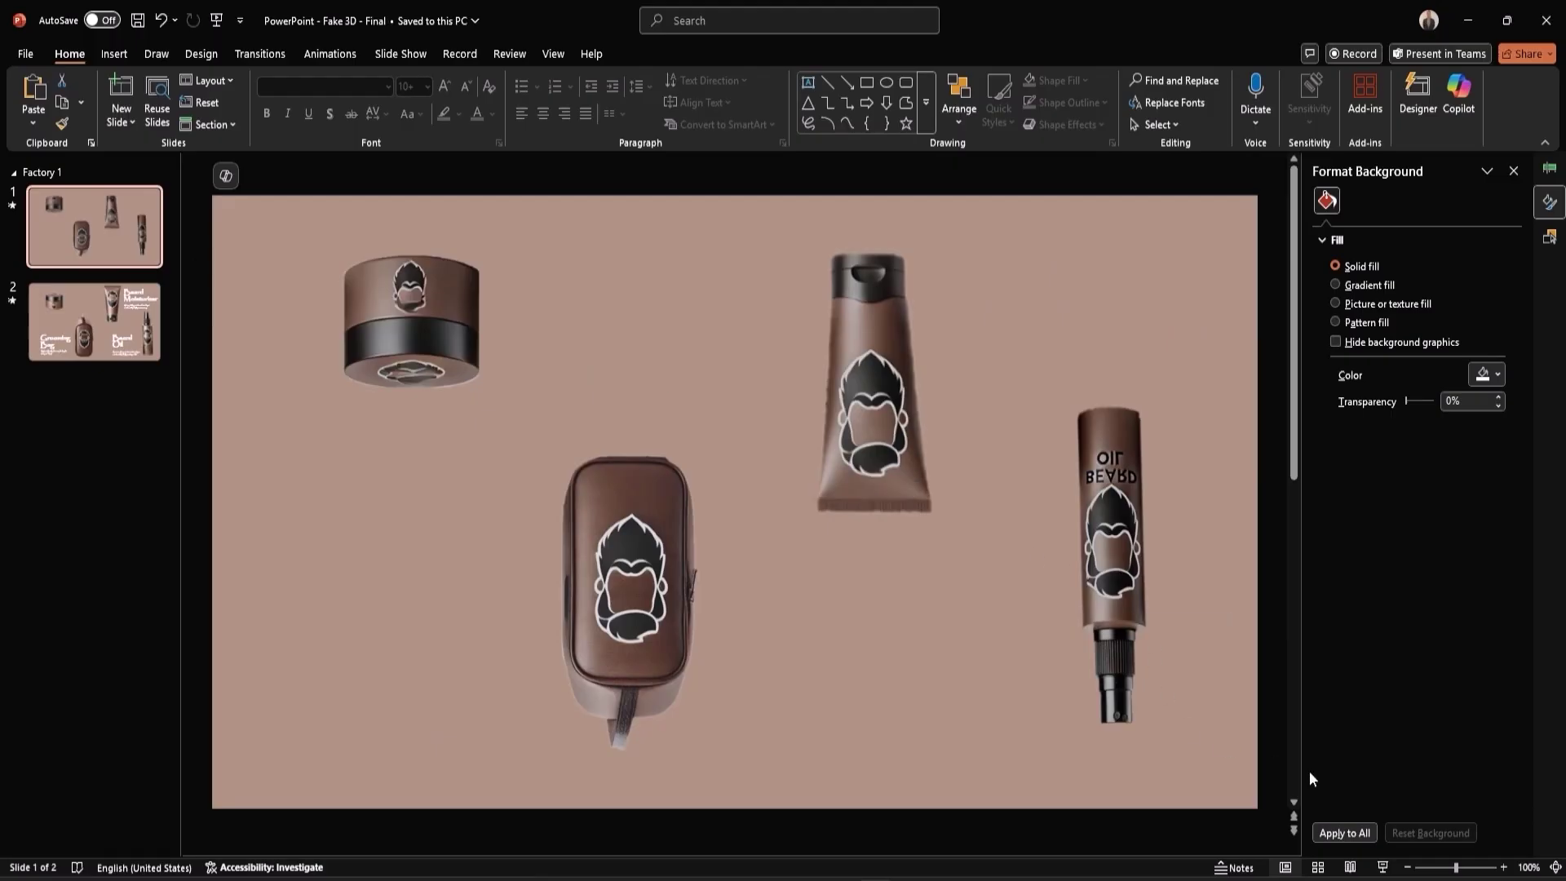
click(1383, 868)
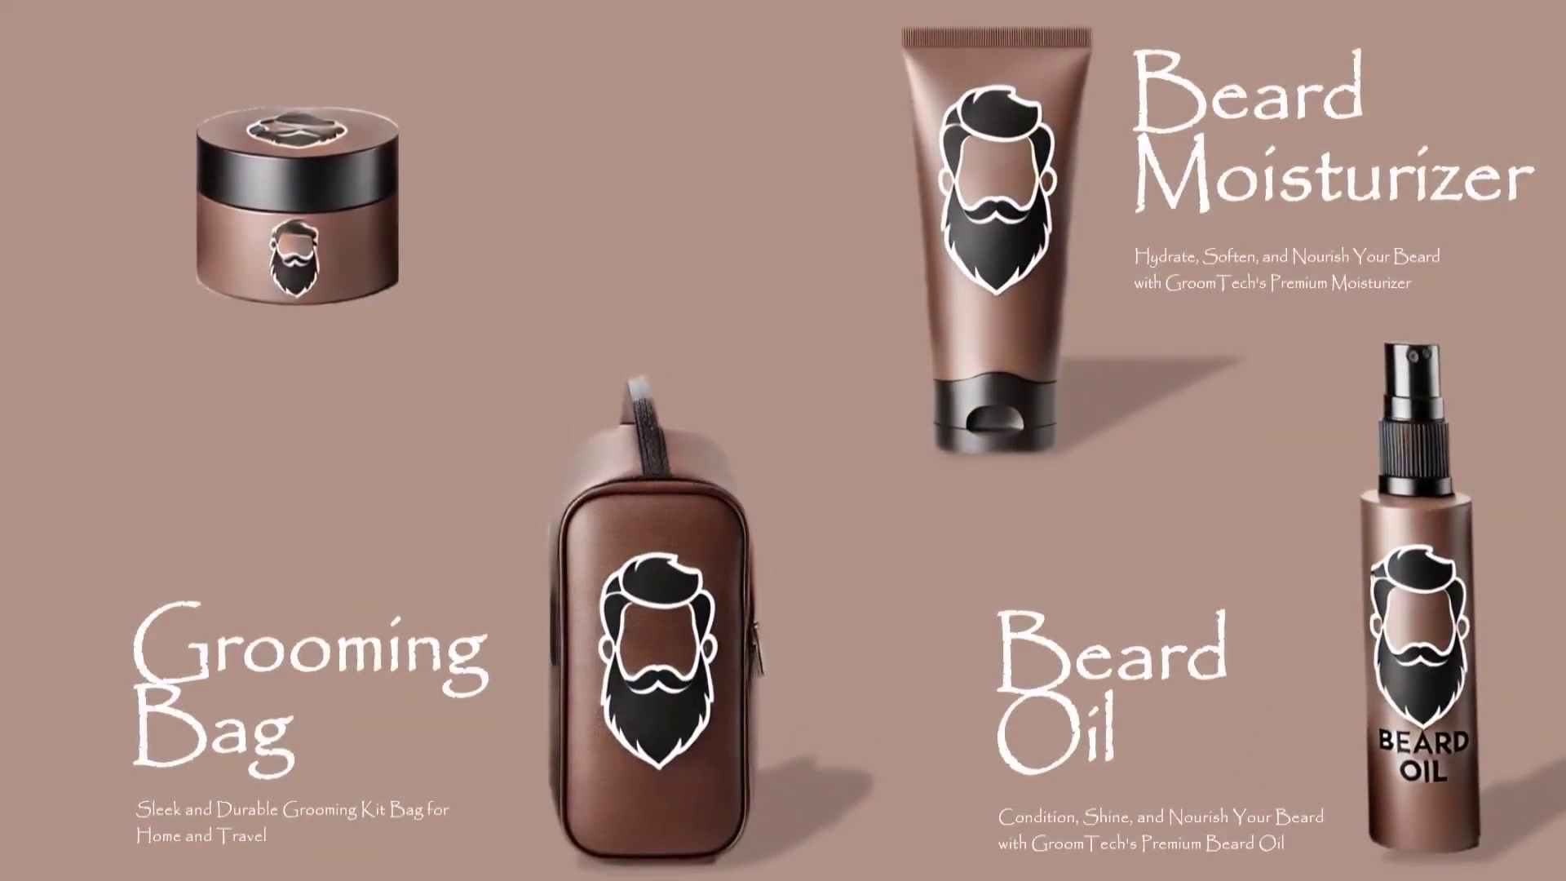
key(Escape)
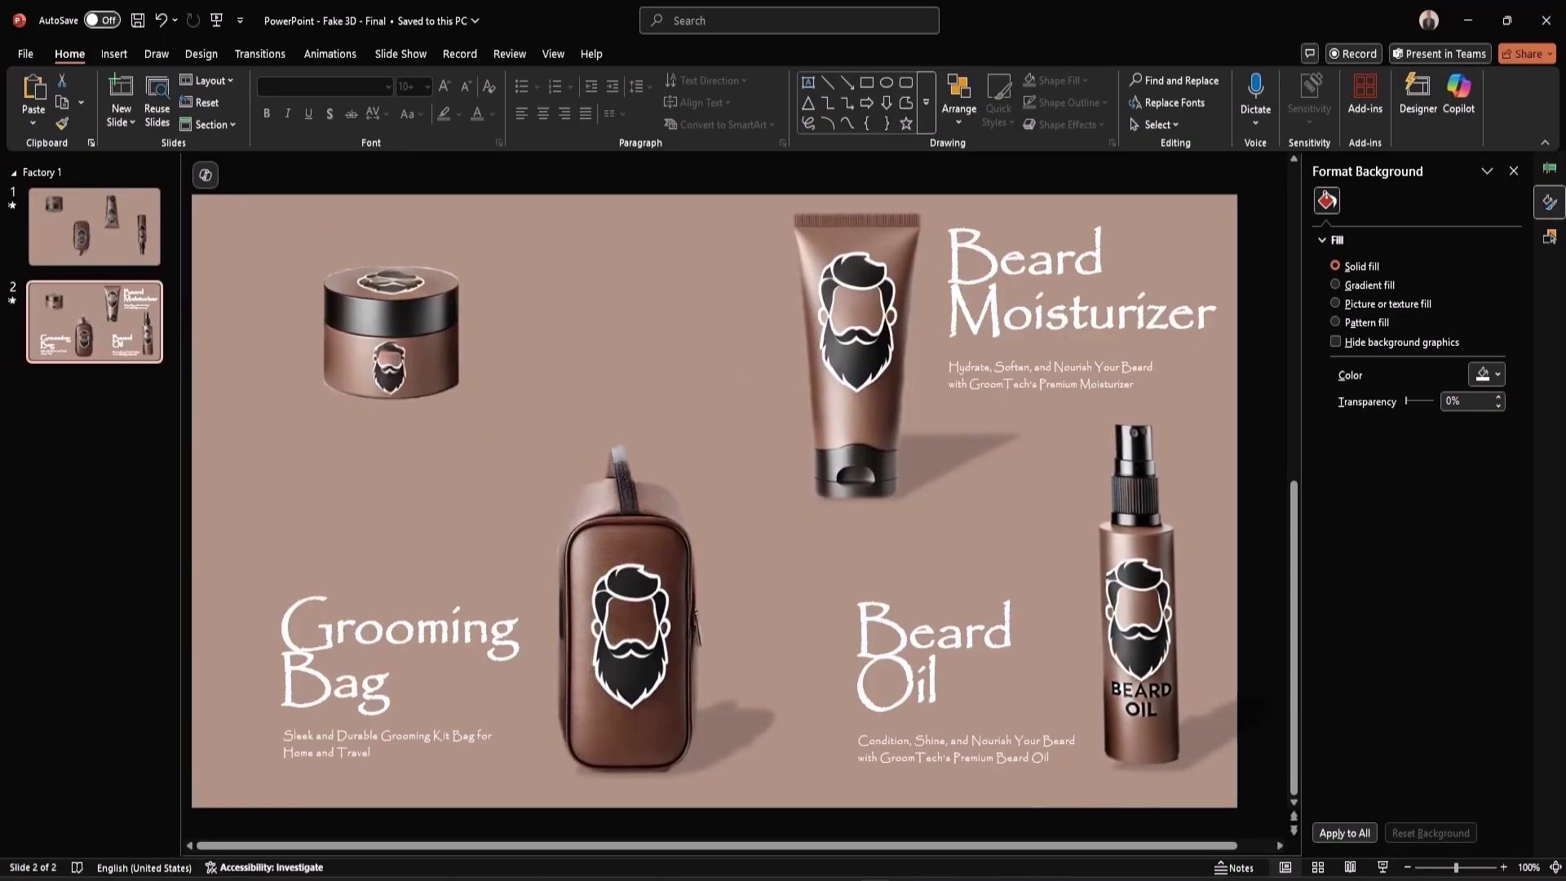
Remove the Styling Balm animation from slide 2
click(1550, 168)
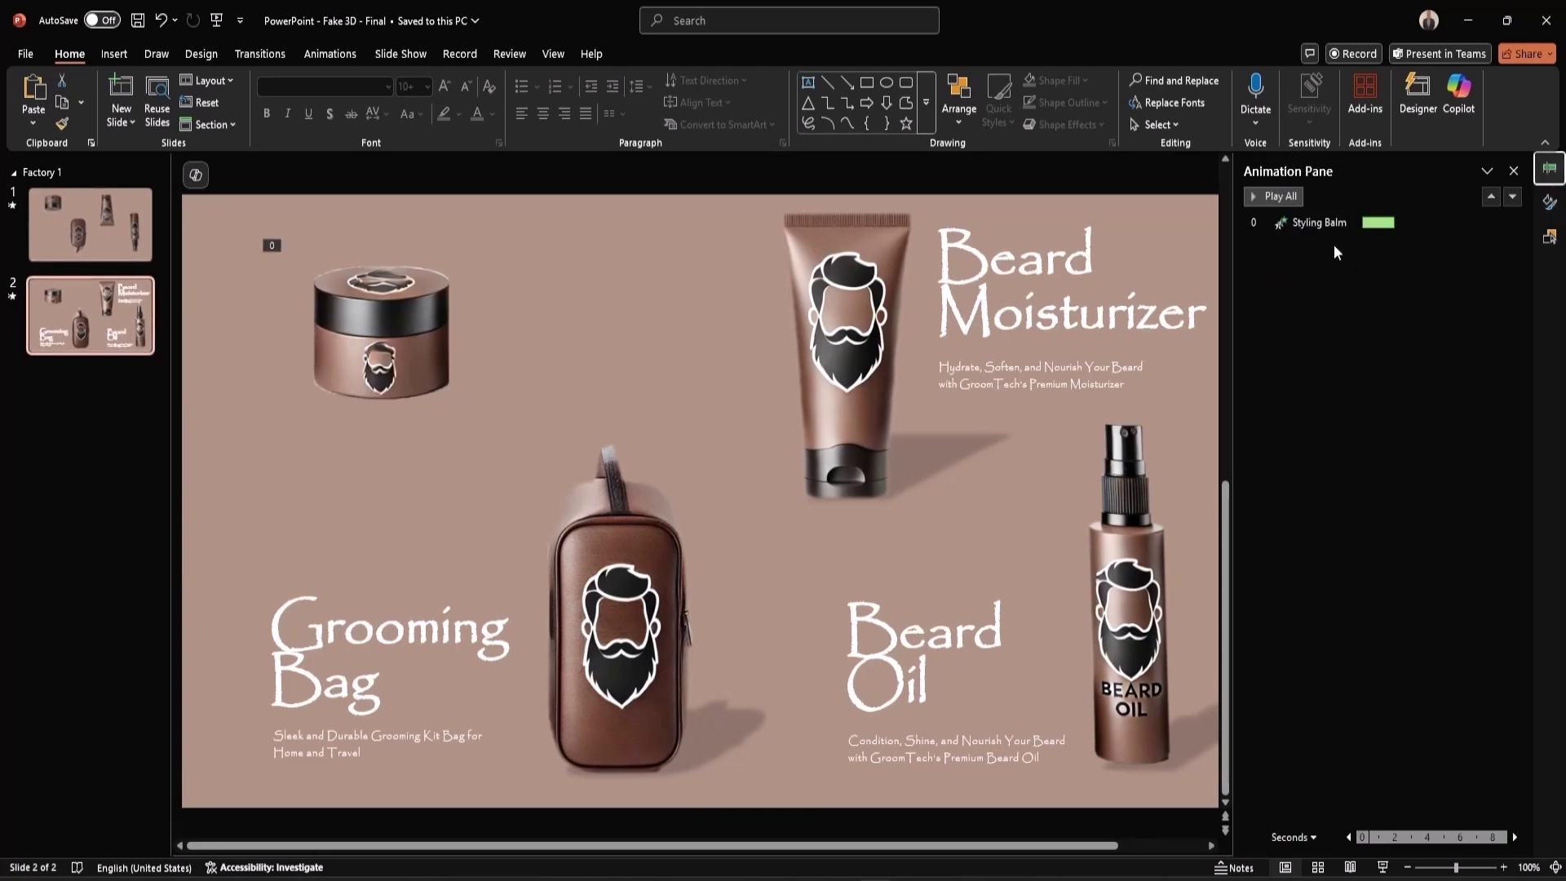
click(1323, 226)
right_click(1324, 225)
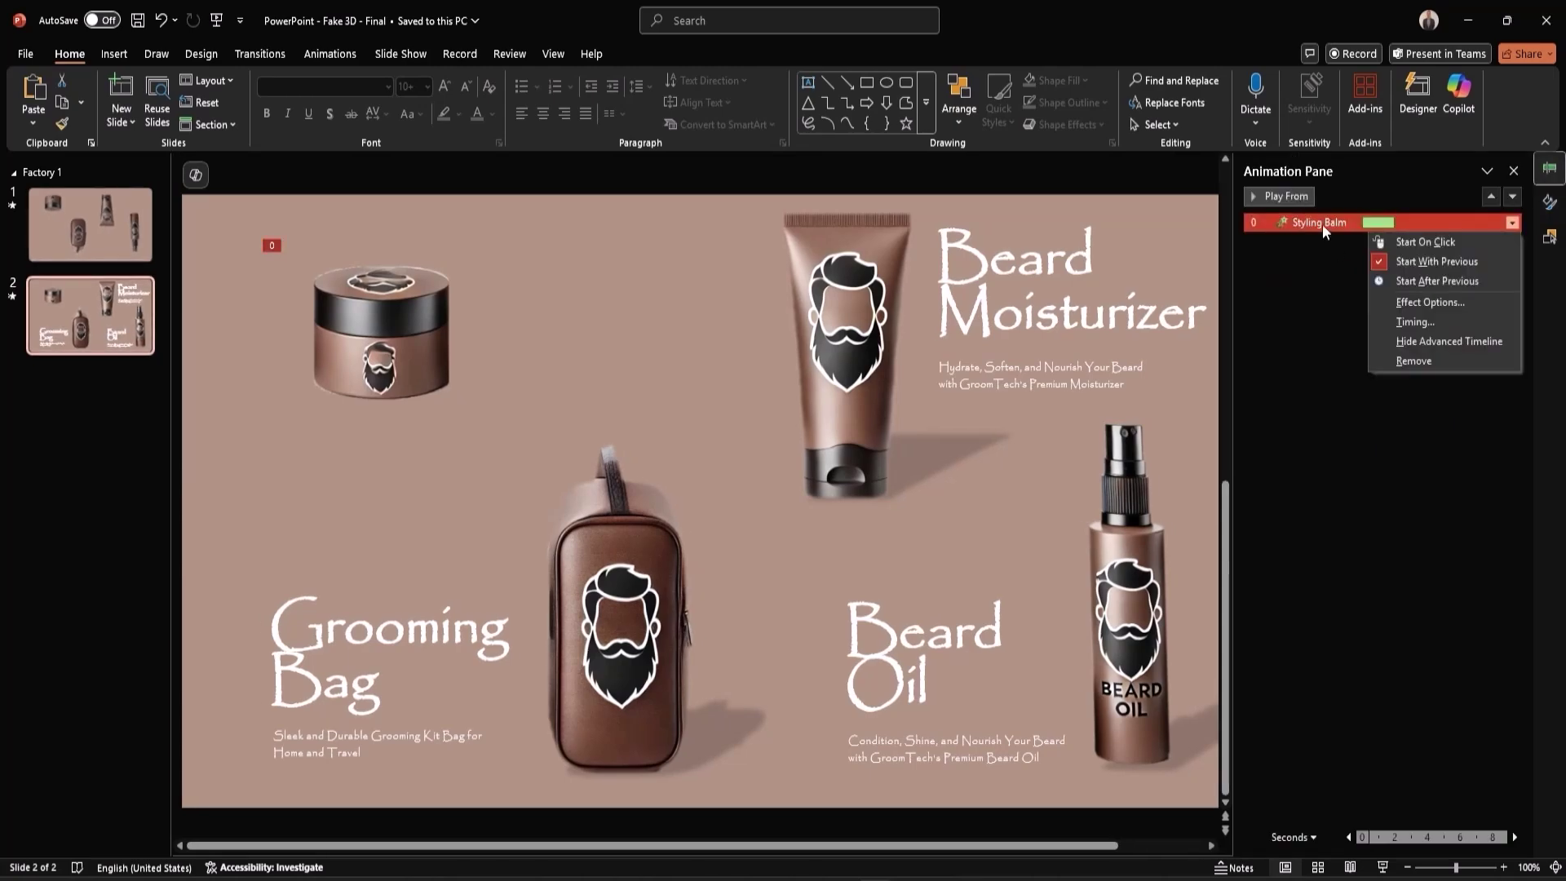
click(1412, 361)
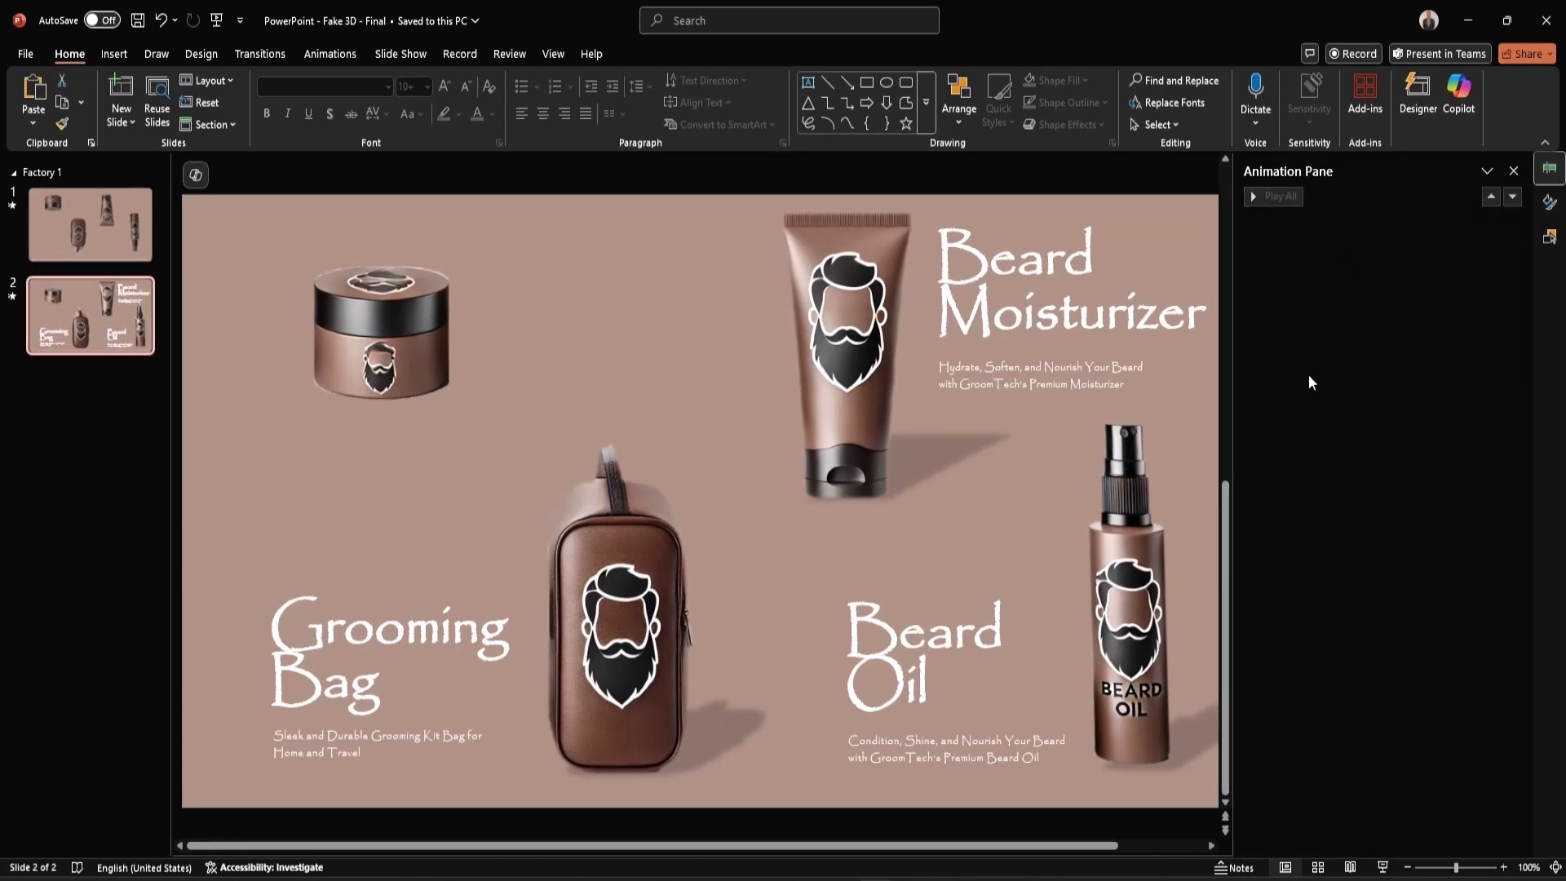
Replay the slide show from slide 1 to check the transition without the slide 2 jar animation
click(91, 222)
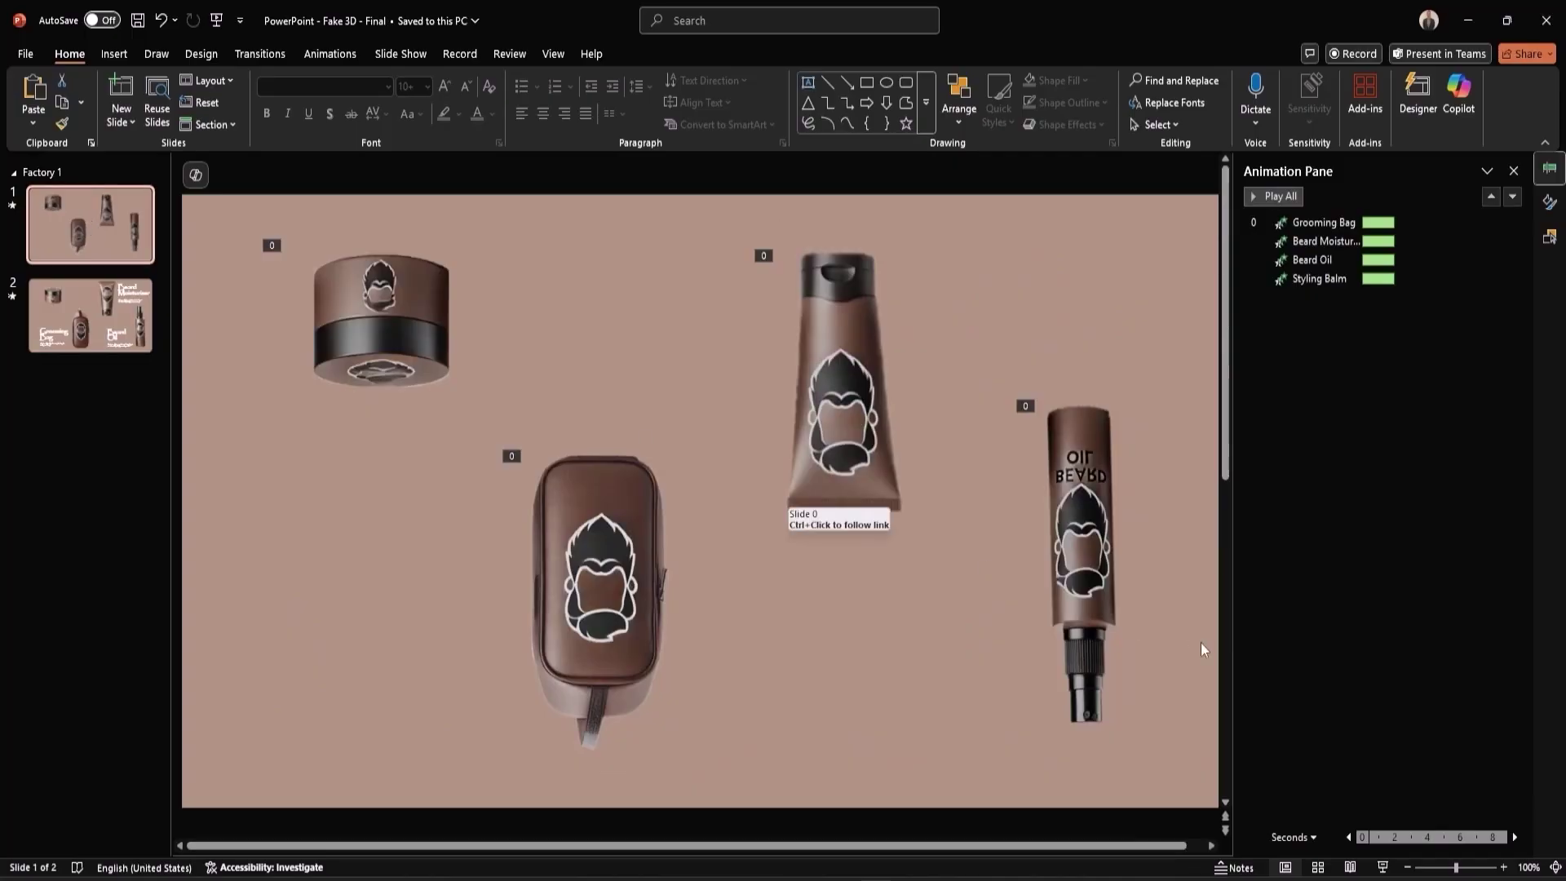
click(1381, 866)
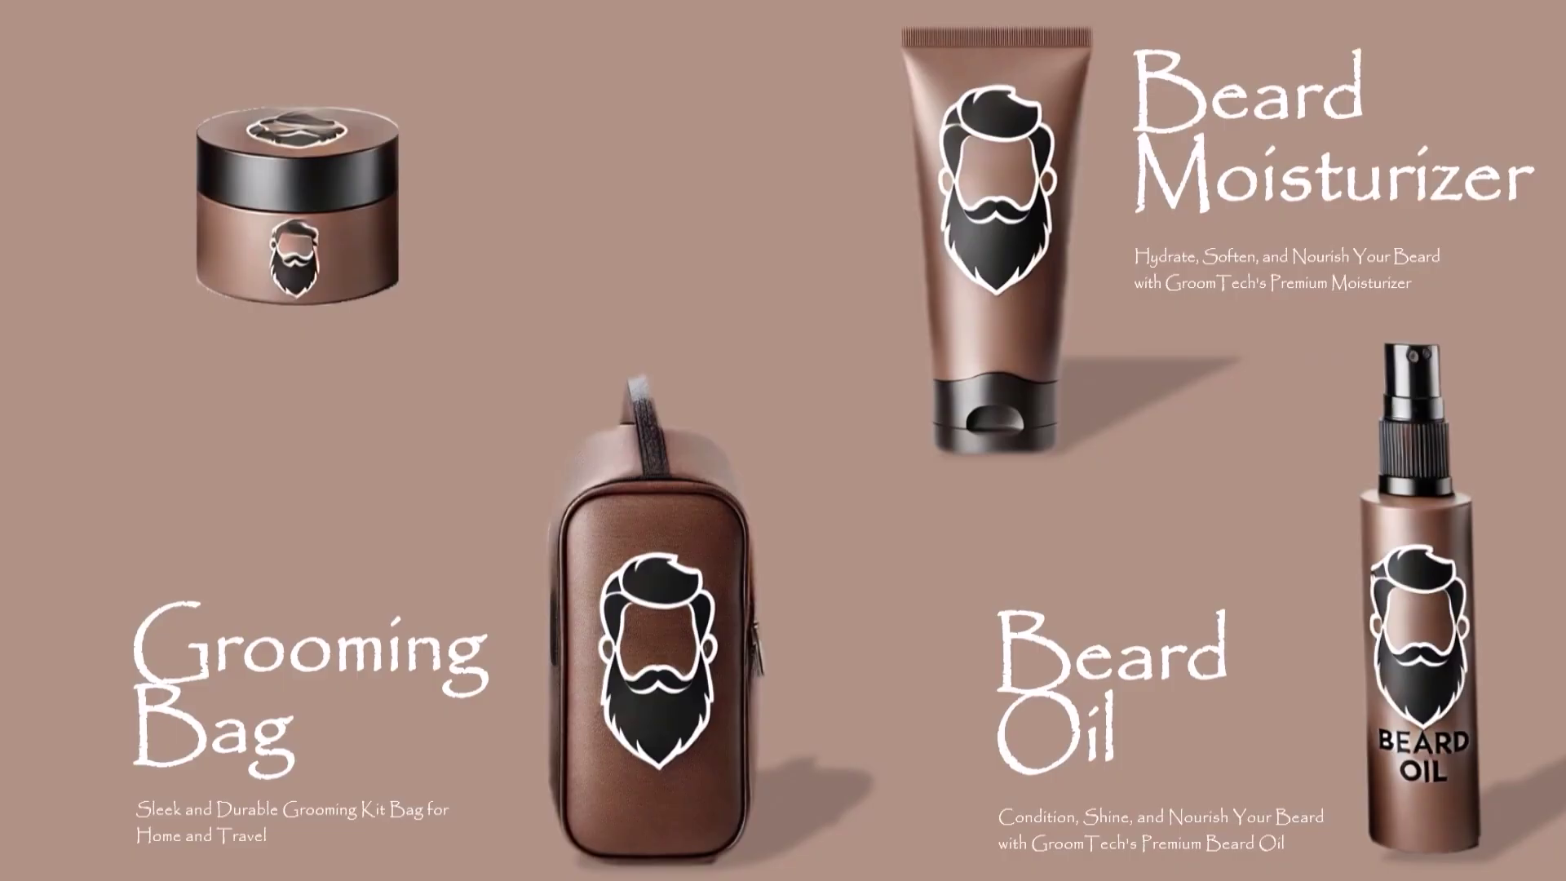
key(Escape)
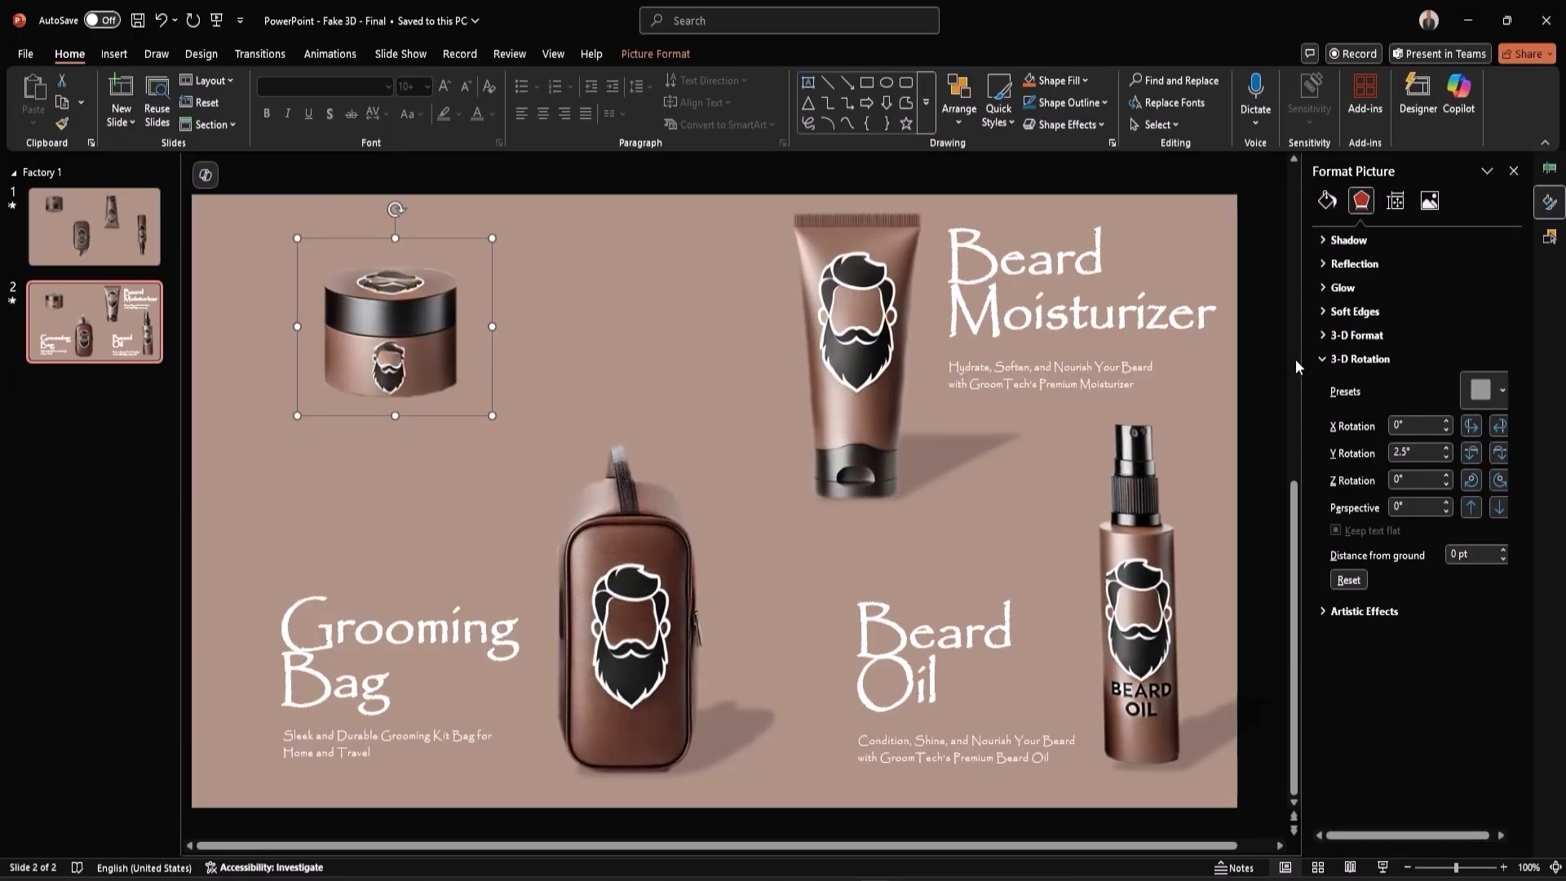
Give the slide 2 Styling Balm jar an upper-right perspective shadow with 80% transparency, 6 pt blur and a 315° angle
click(1322, 359)
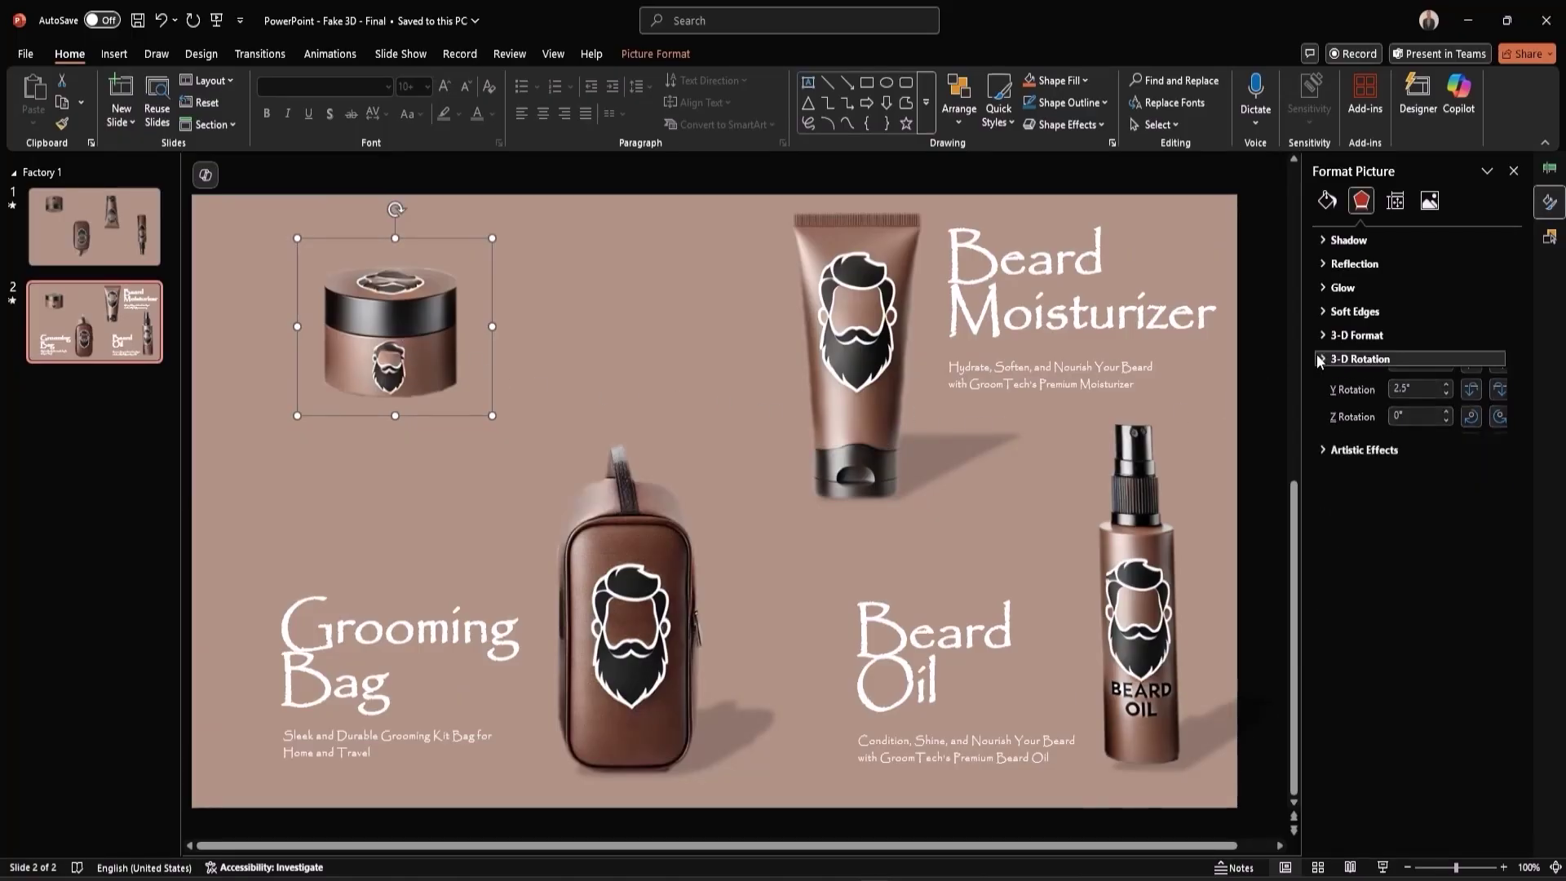
click(1321, 242)
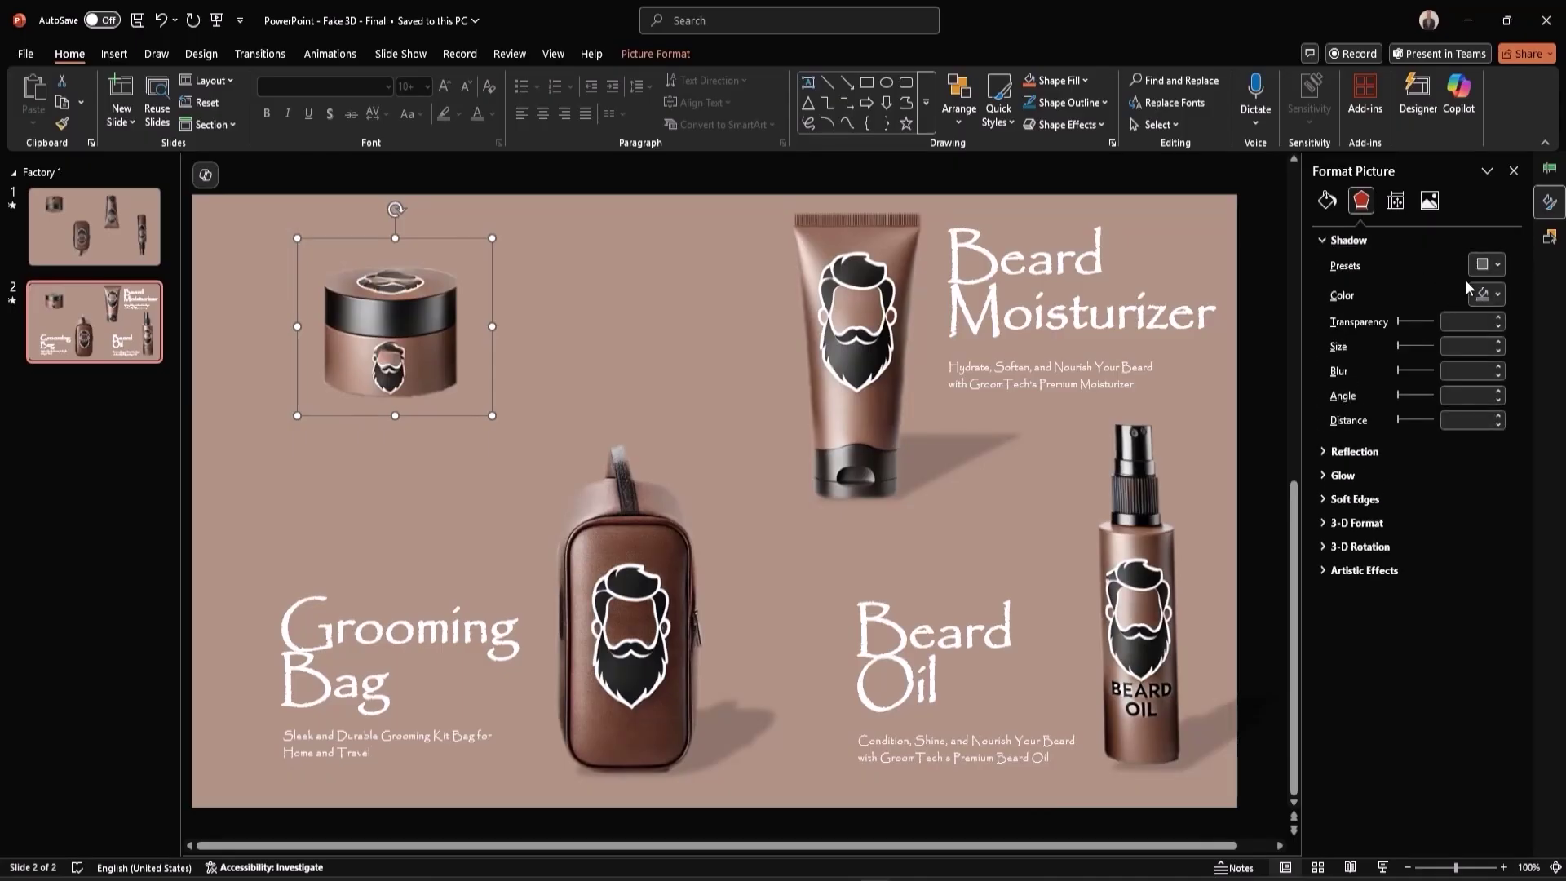
click(1490, 265)
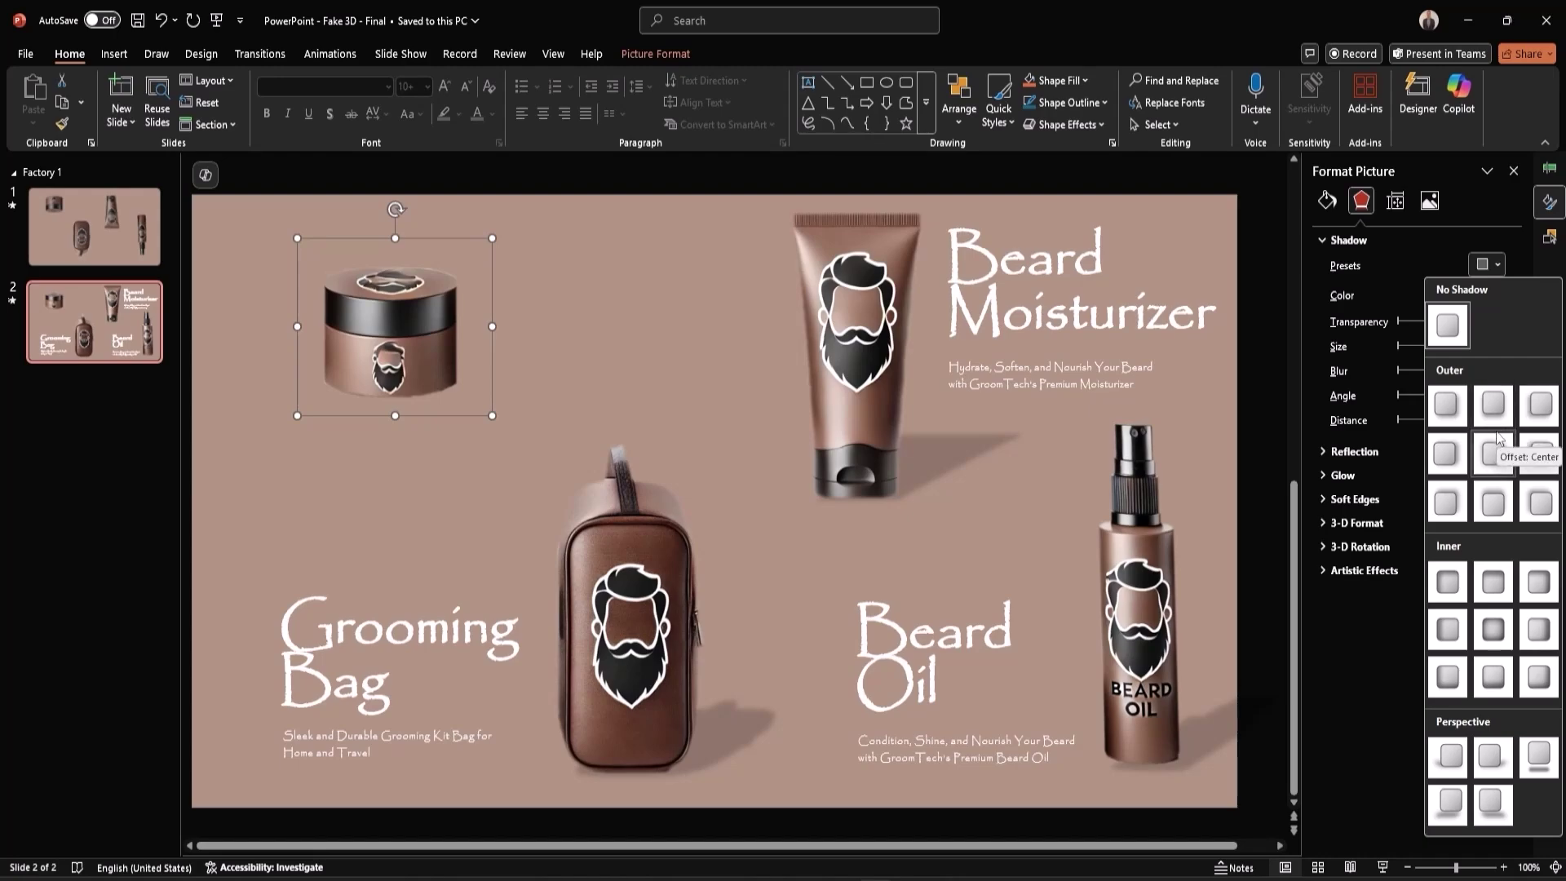
click(1499, 761)
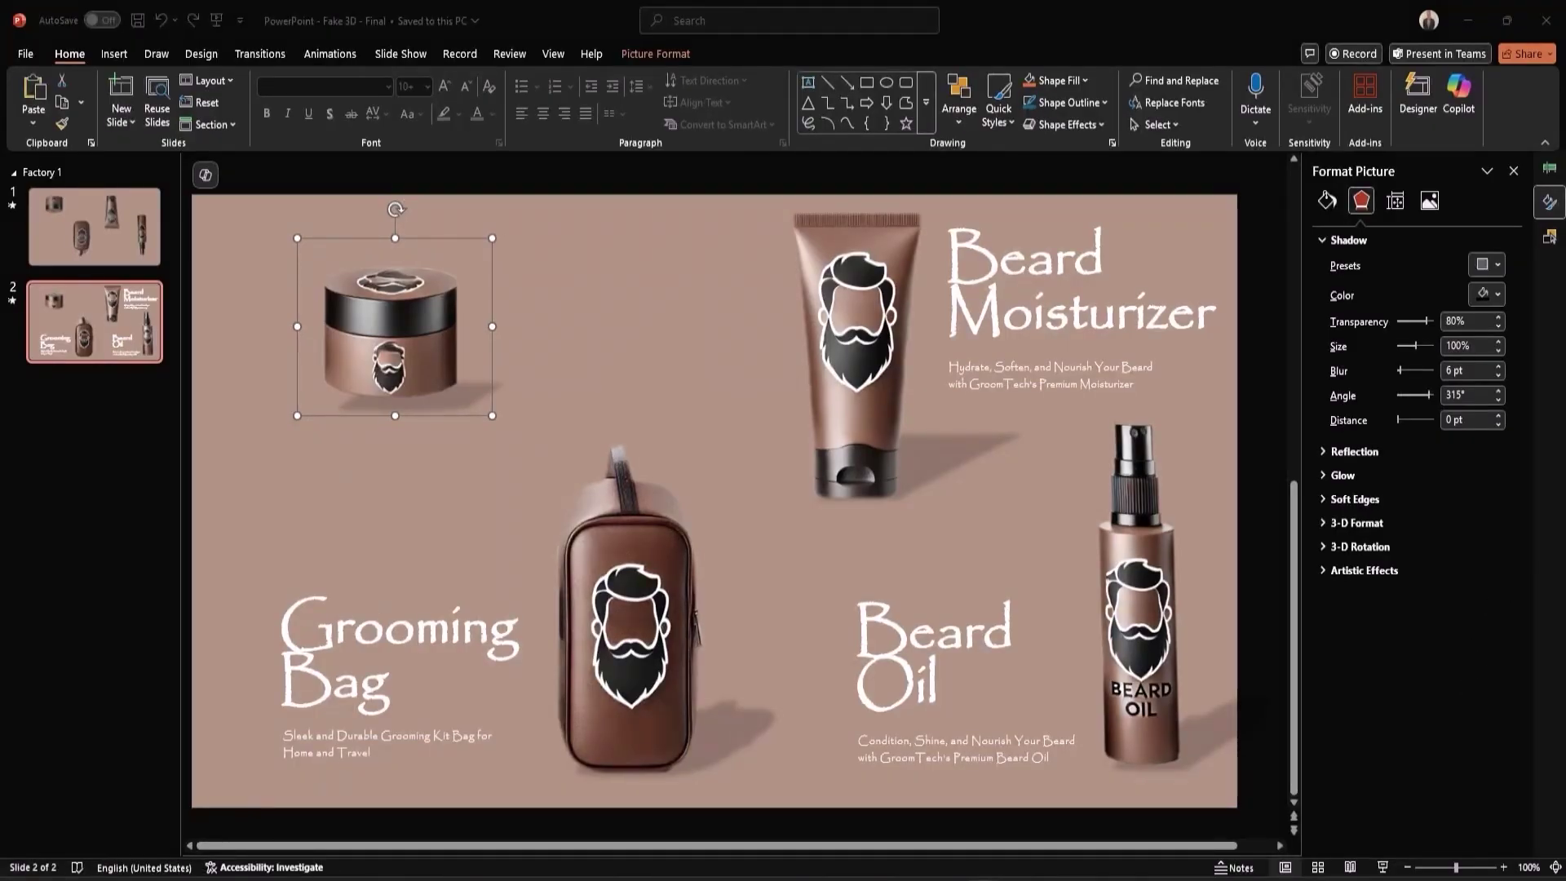
Paste another jar picture onto slide 1 and copy the Beard Oil bottle's formatting to it with Format Painter
click(94, 226)
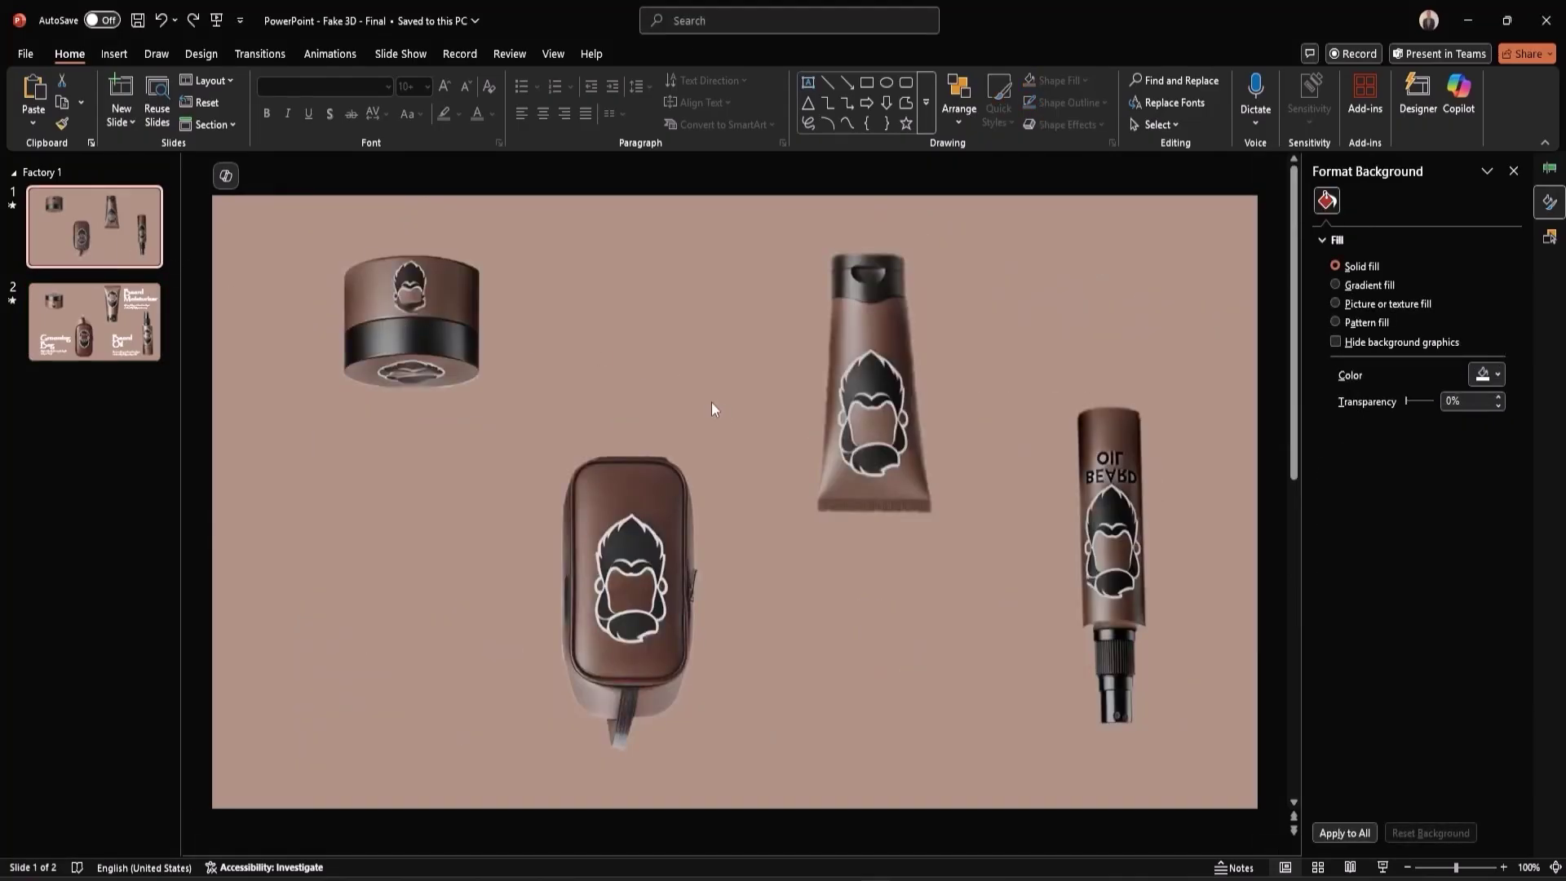
key(ctrl+v)
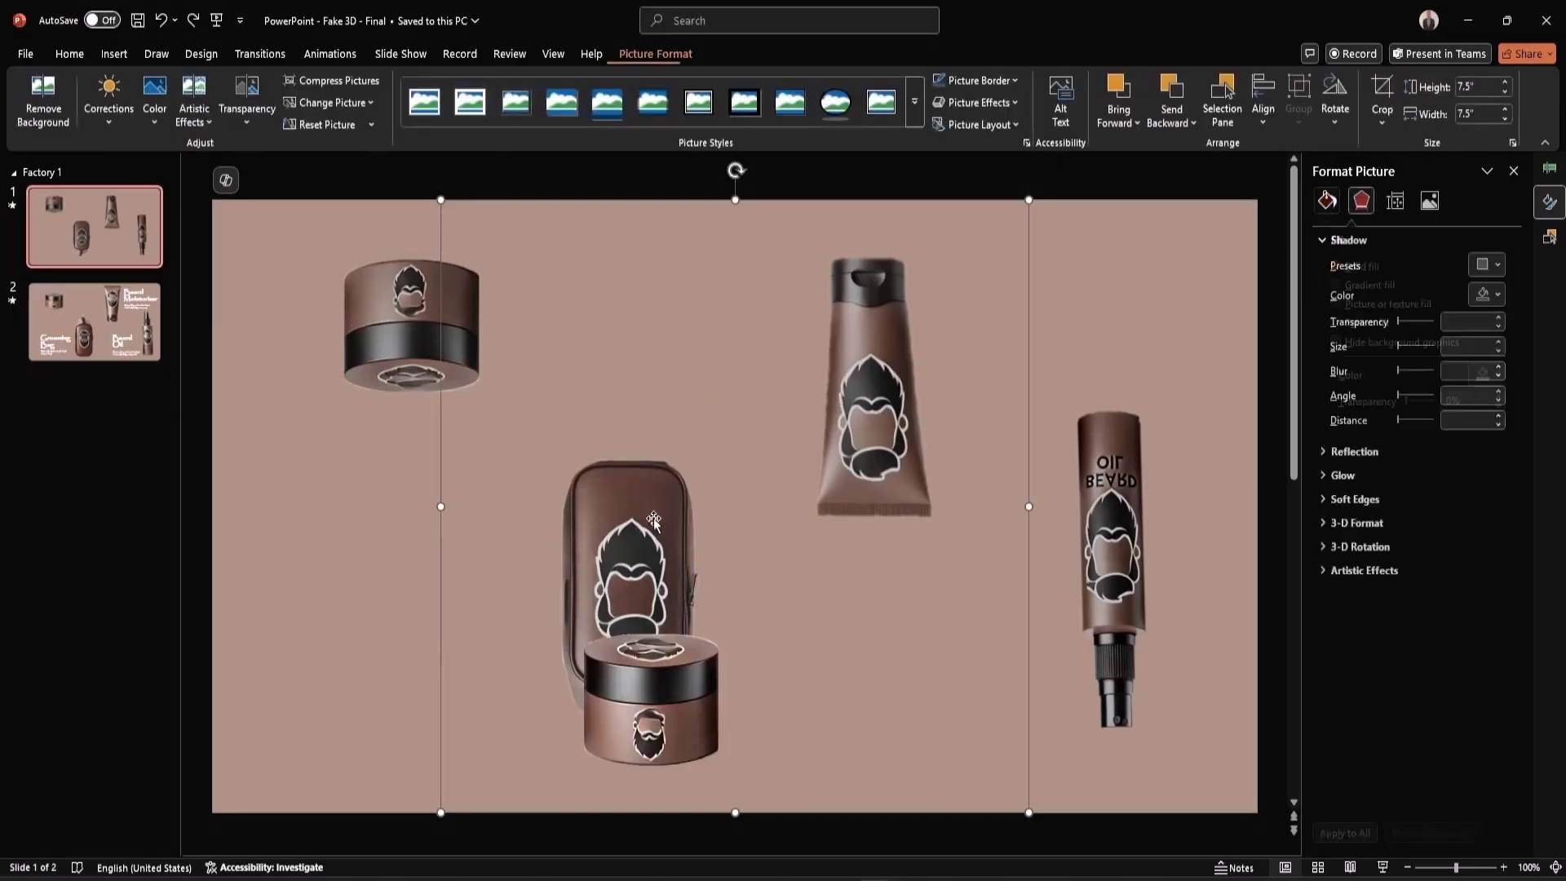
click(1107, 480)
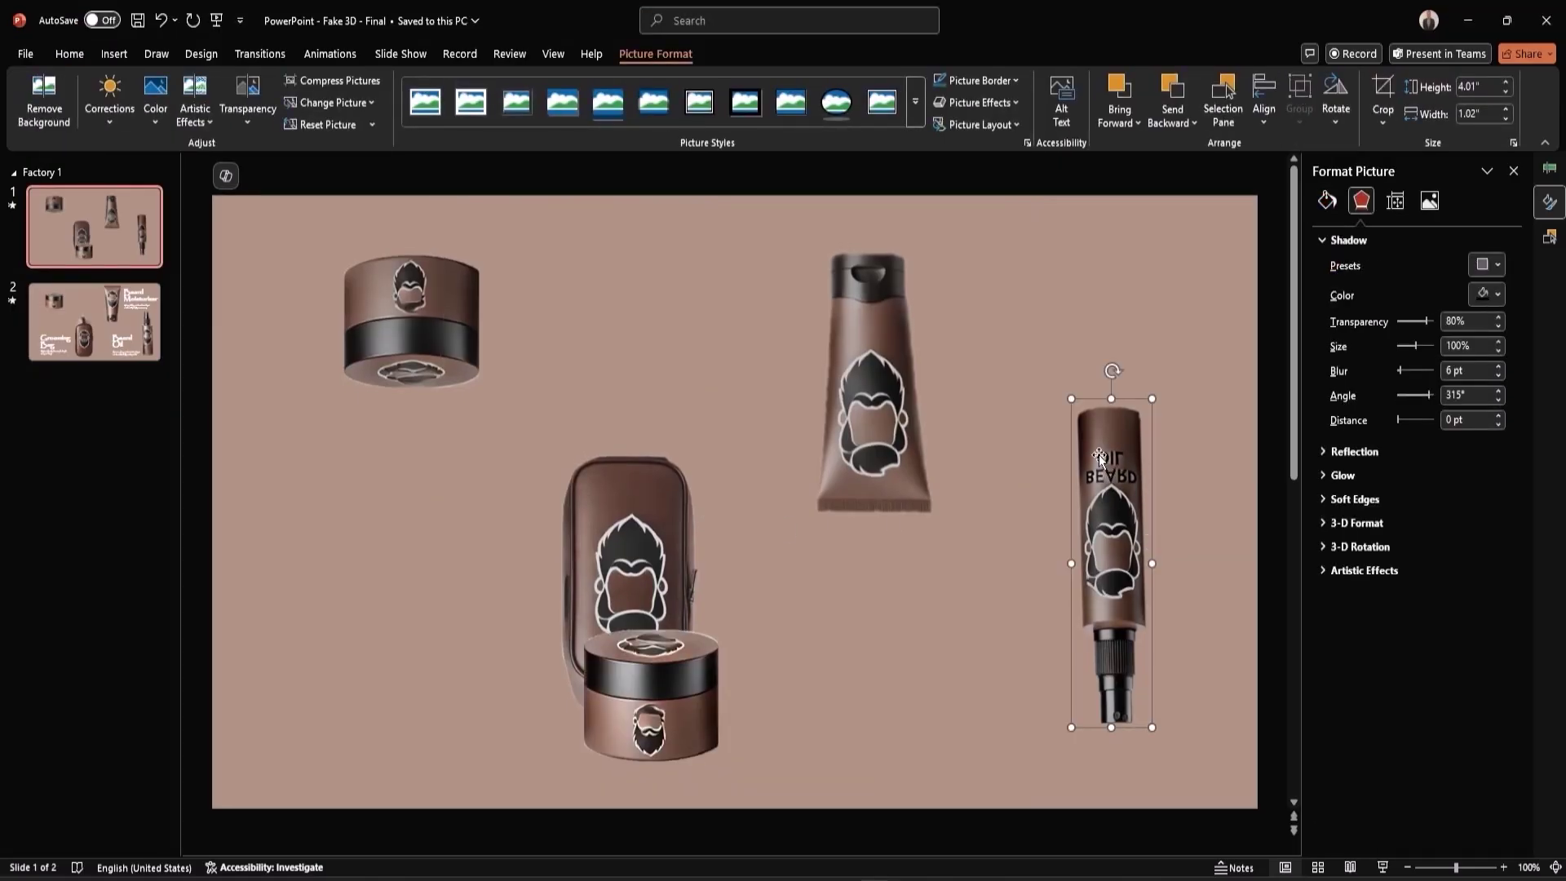
click(73, 55)
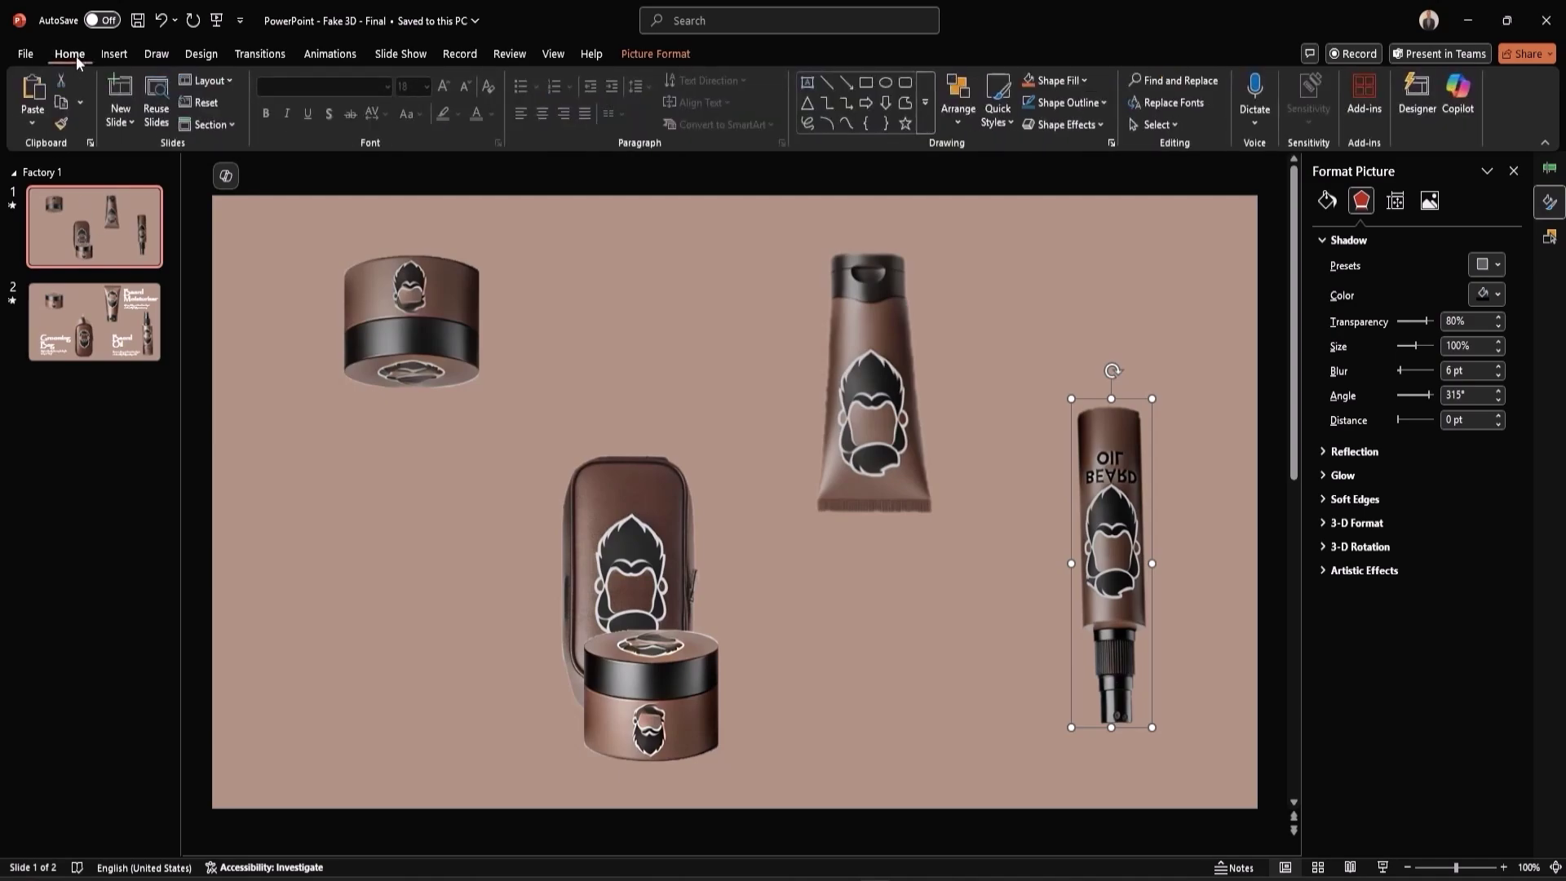
click(62, 124)
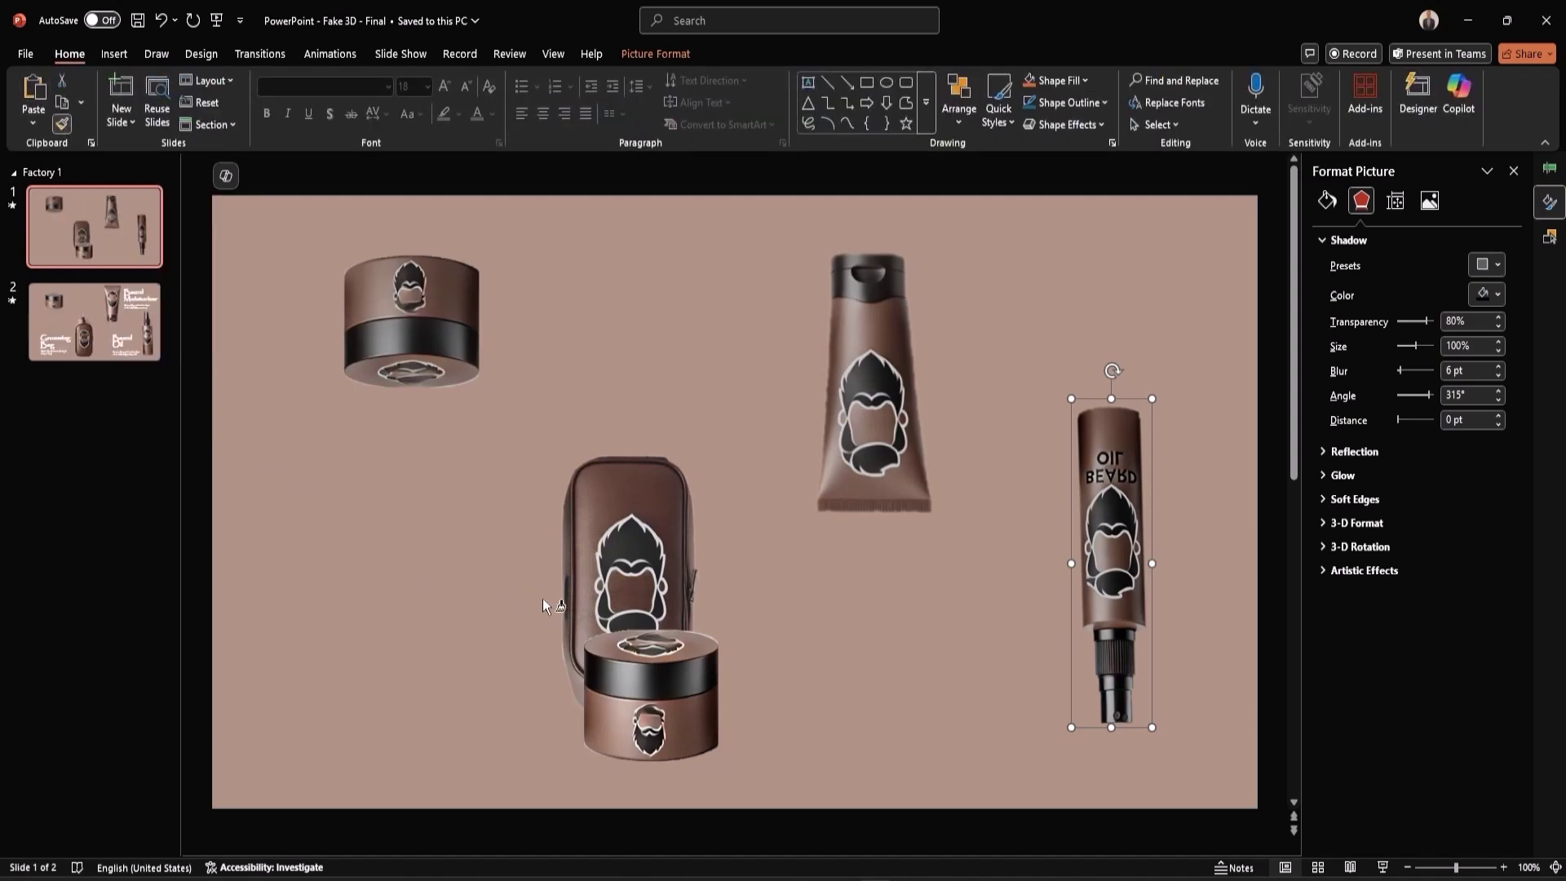
click(664, 672)
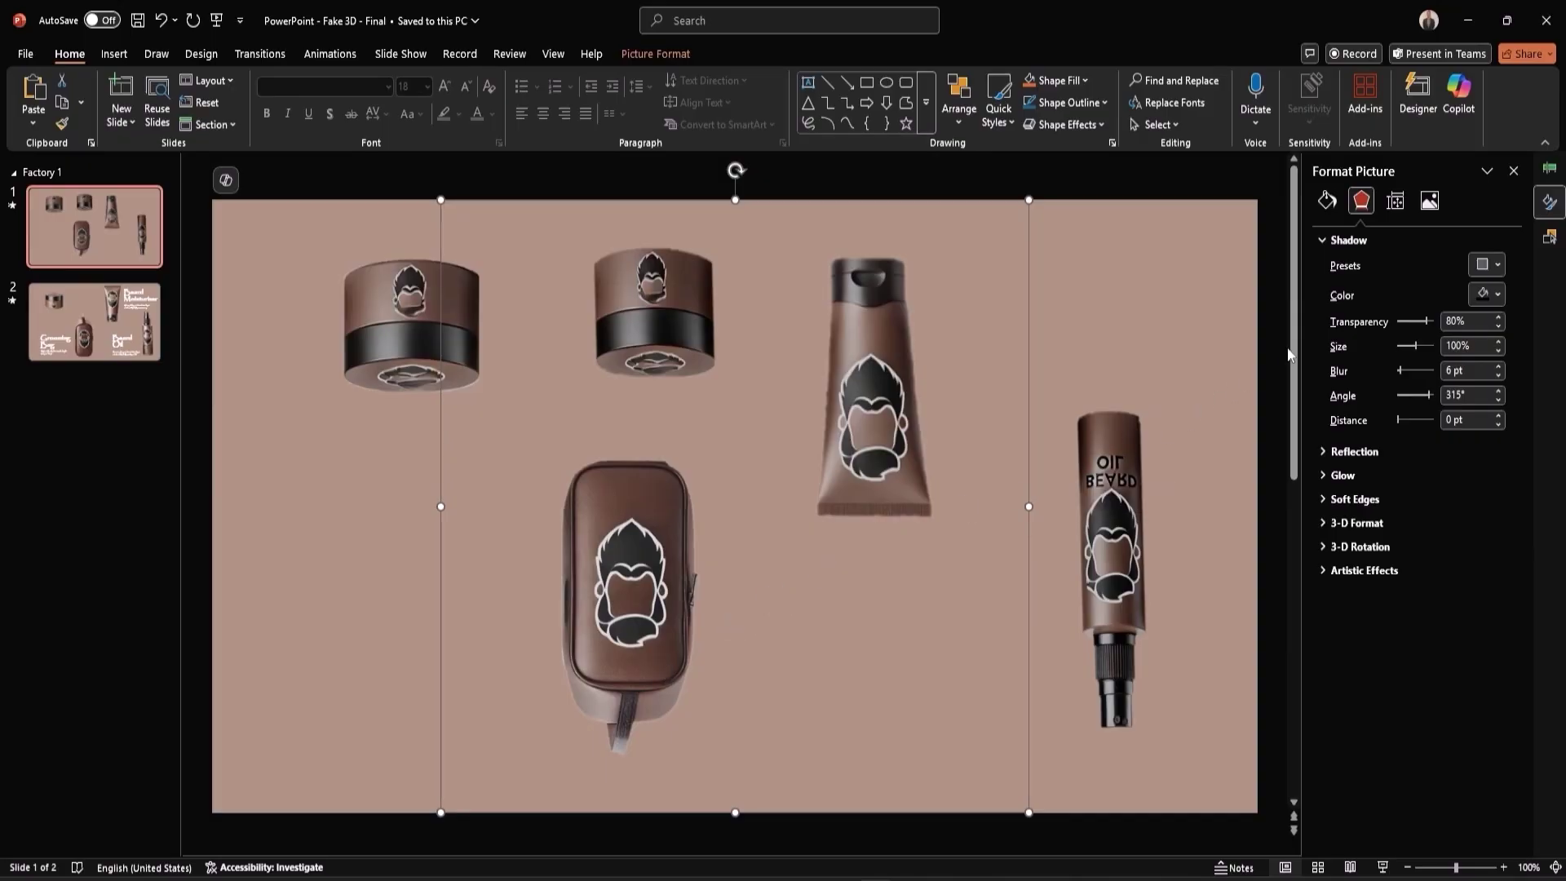
Copy the Beard Oil bottle's Bounce animation to the pasted jar with Animation Painter, and delete that extra jar from slide 1
click(1551, 168)
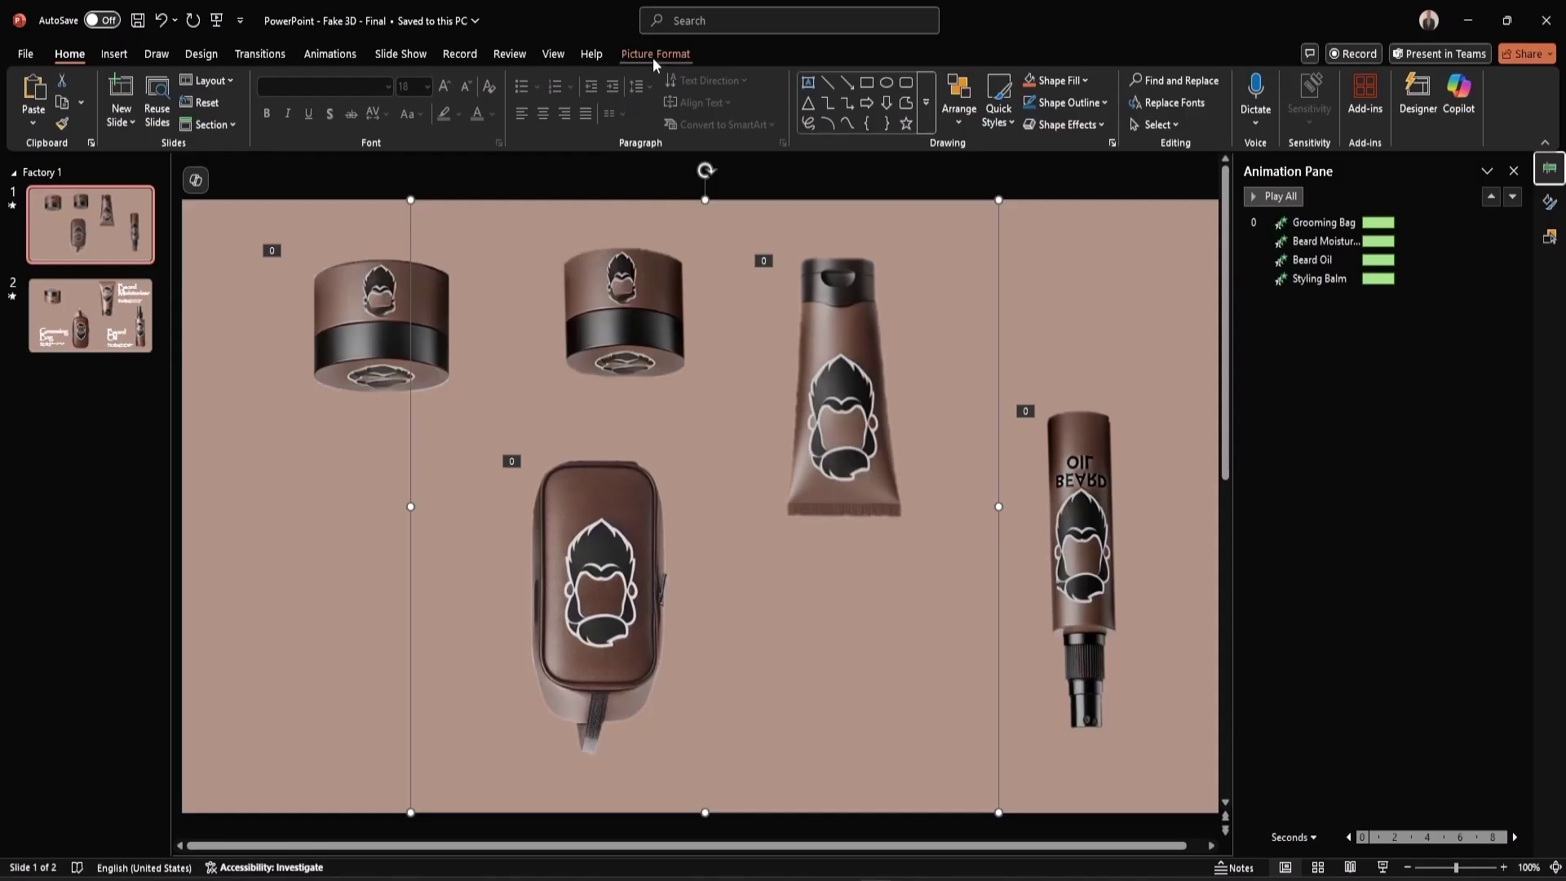
click(332, 53)
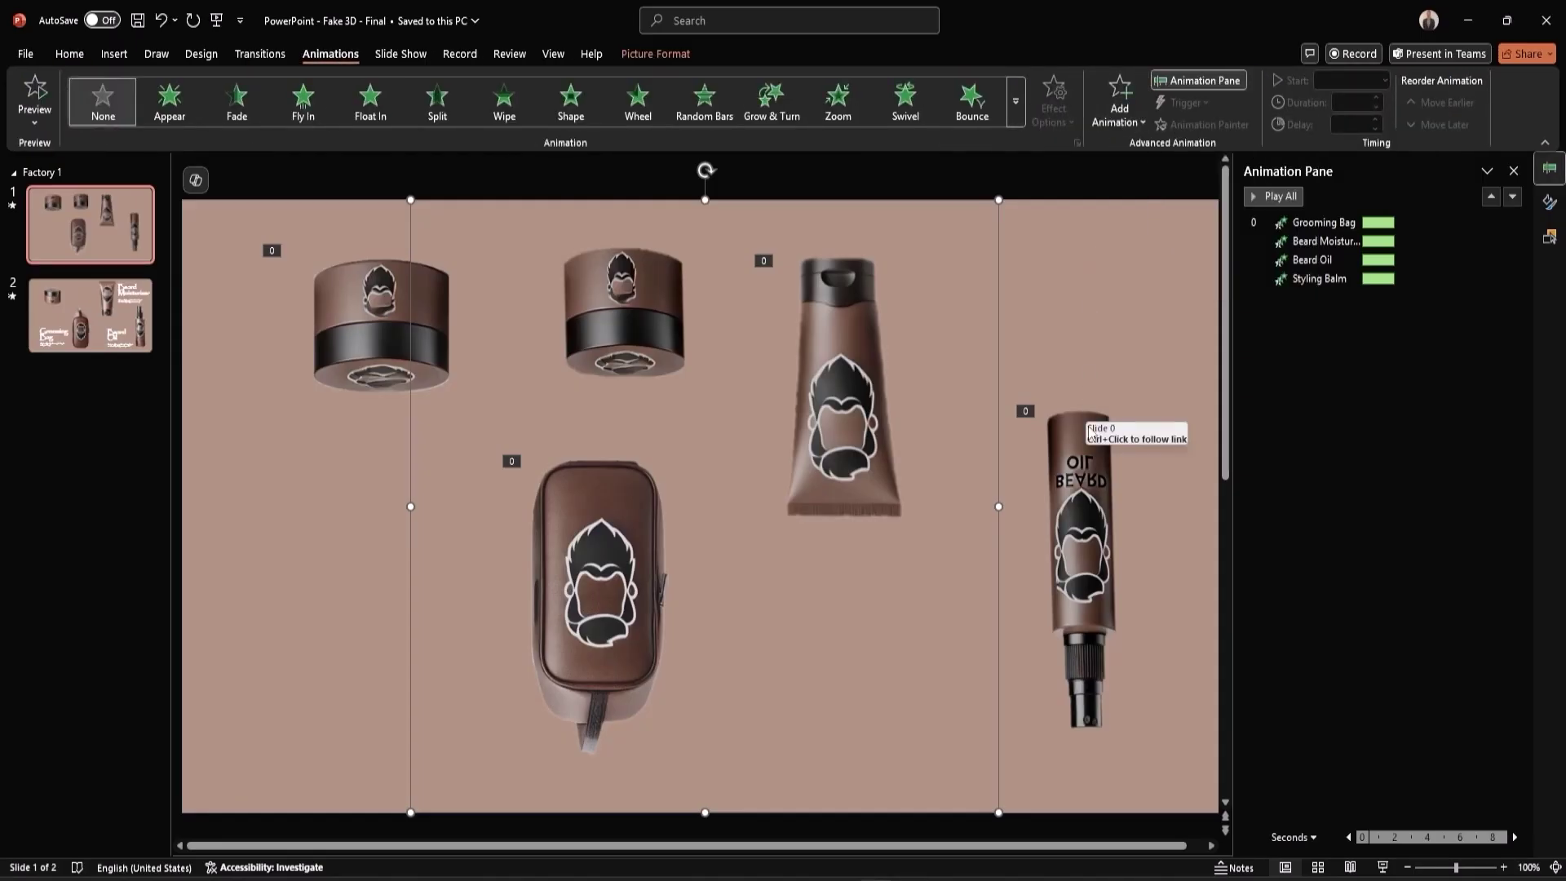
click(1089, 466)
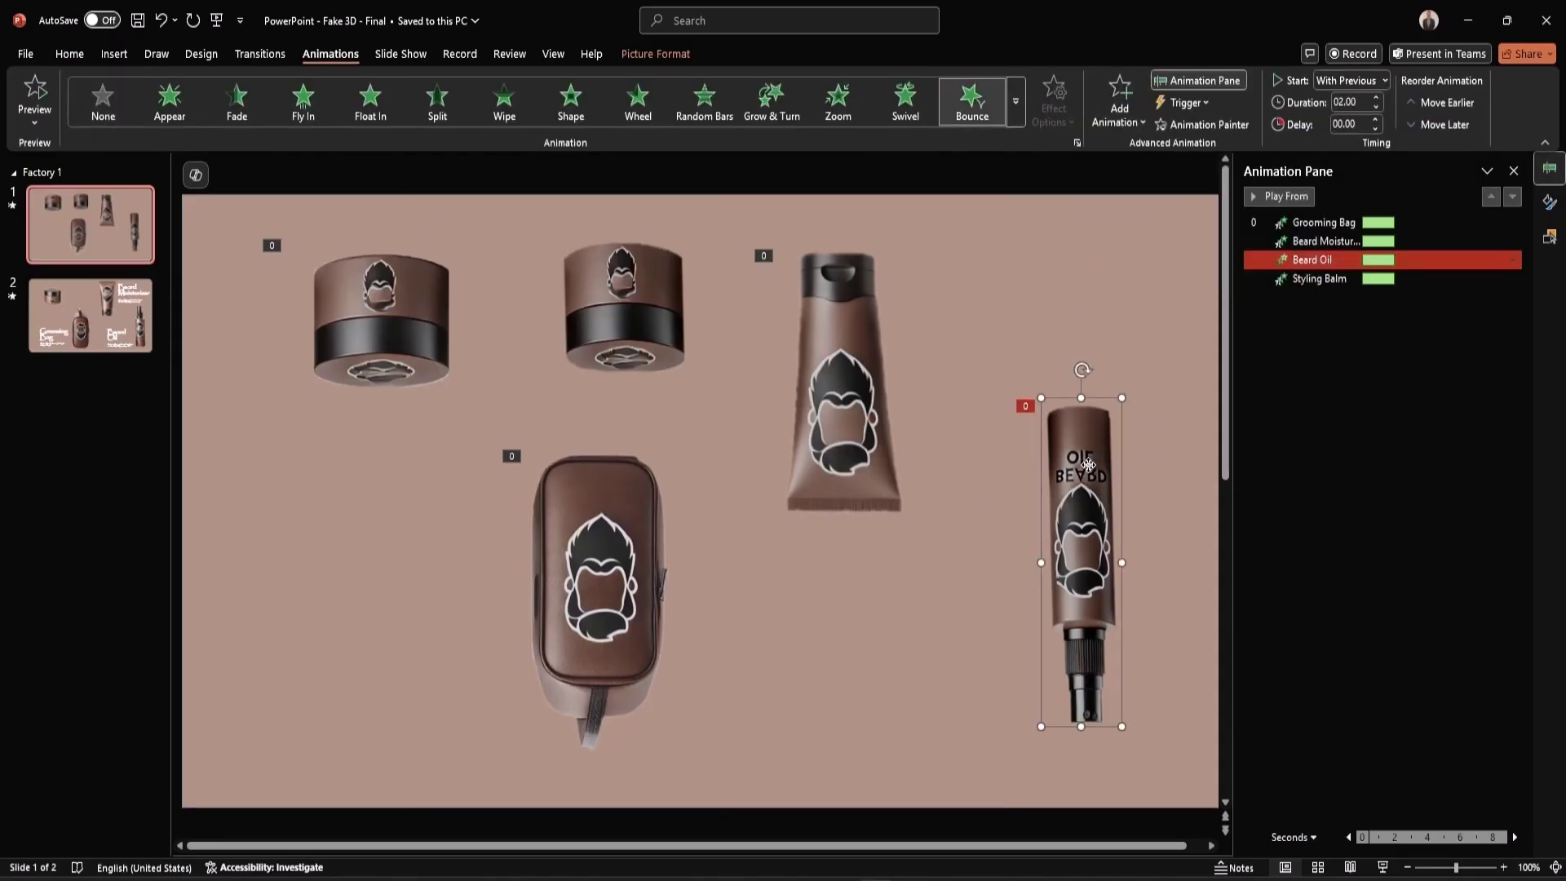
click(1224, 125)
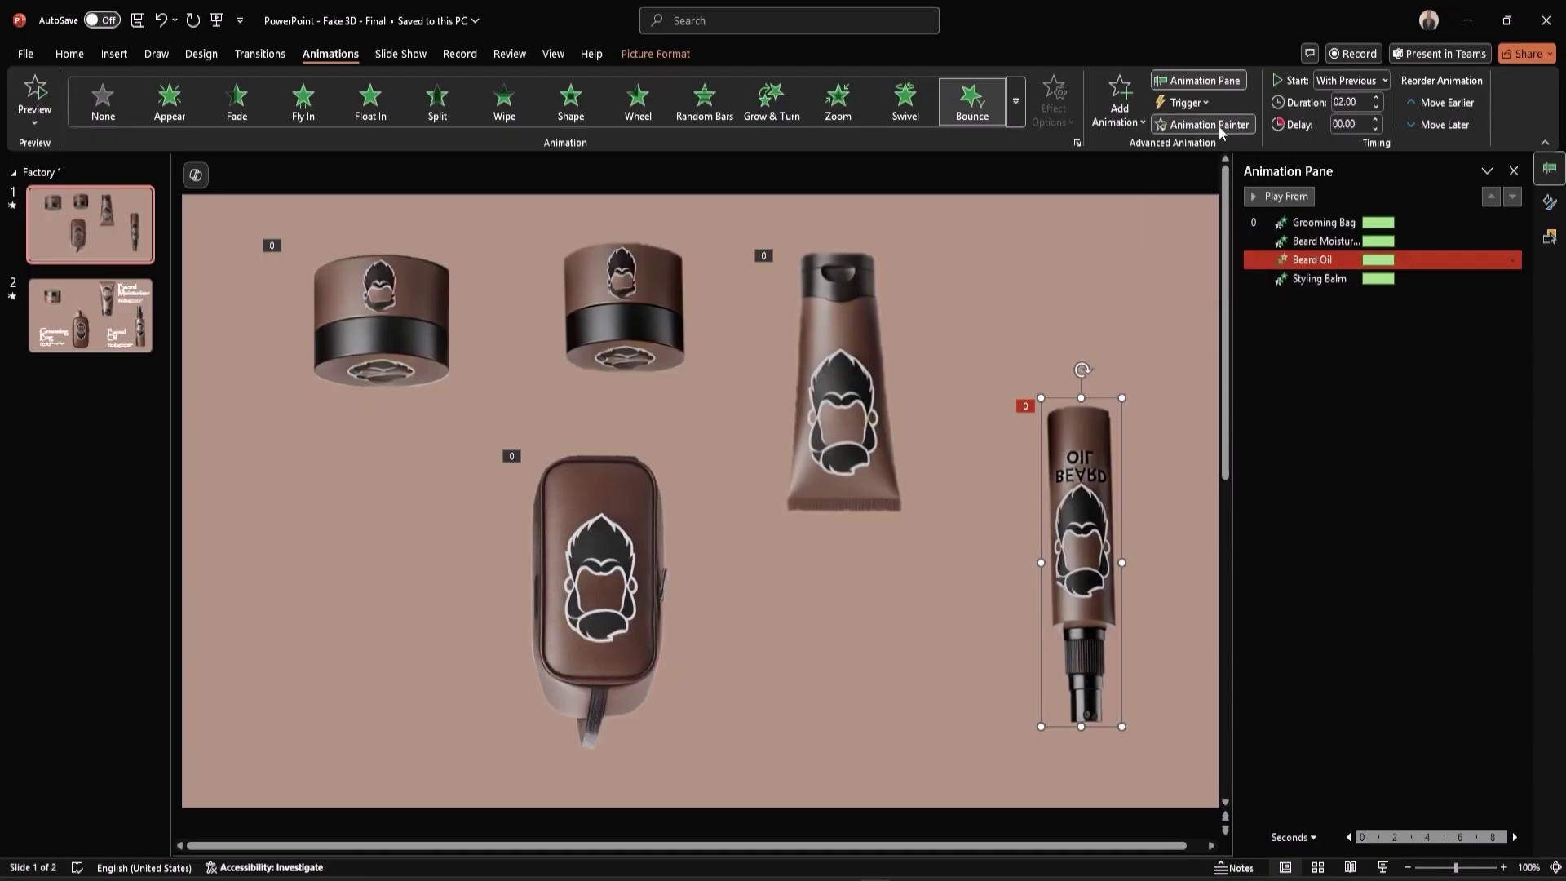
click(636, 302)
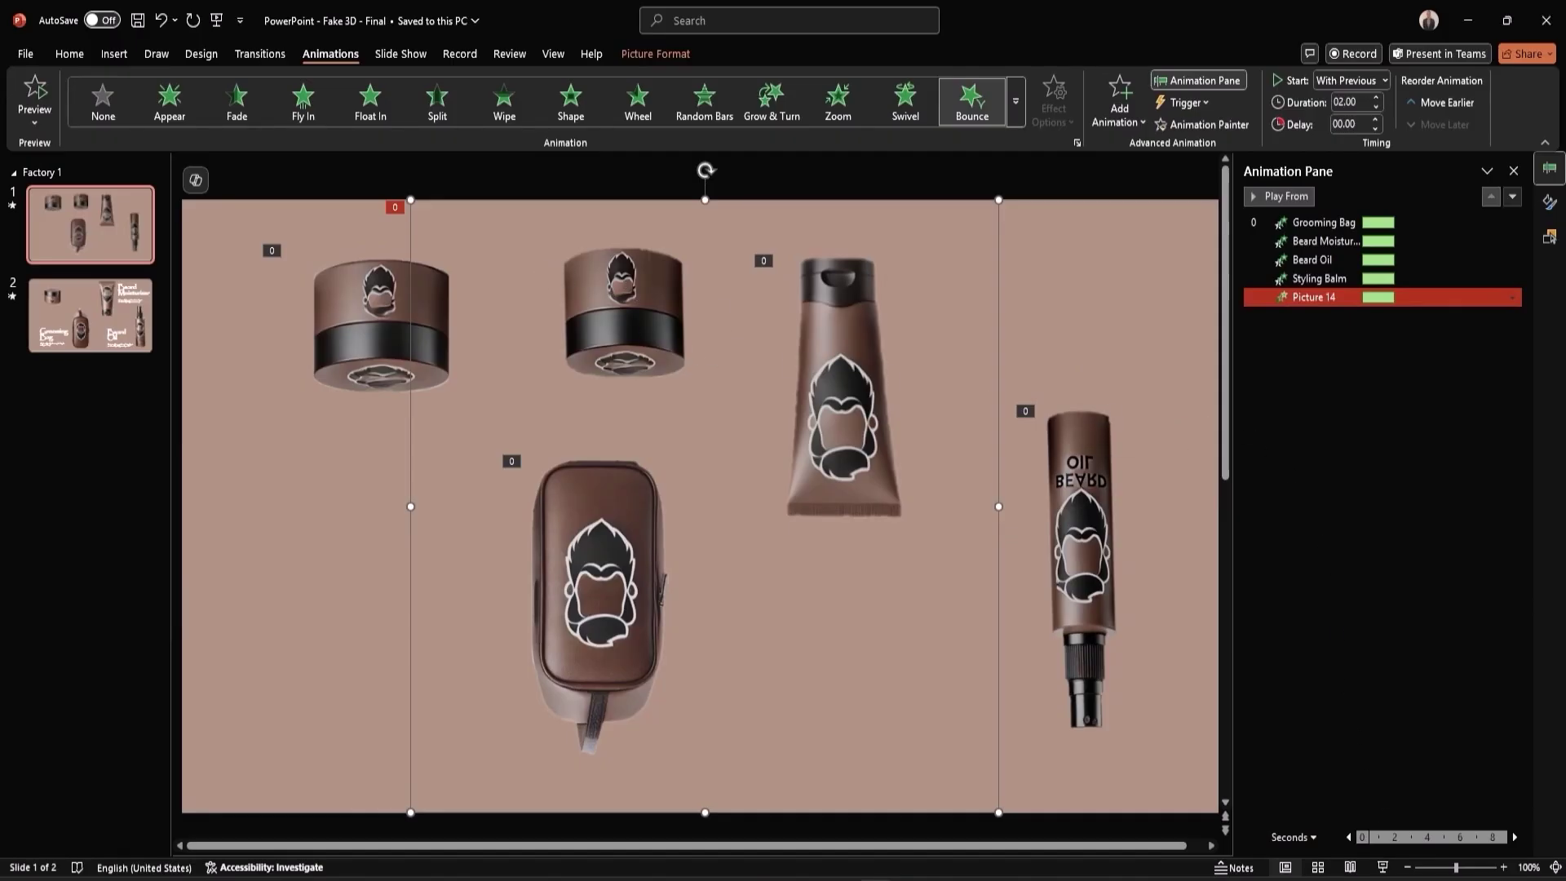
click(665, 303)
key(Delete)
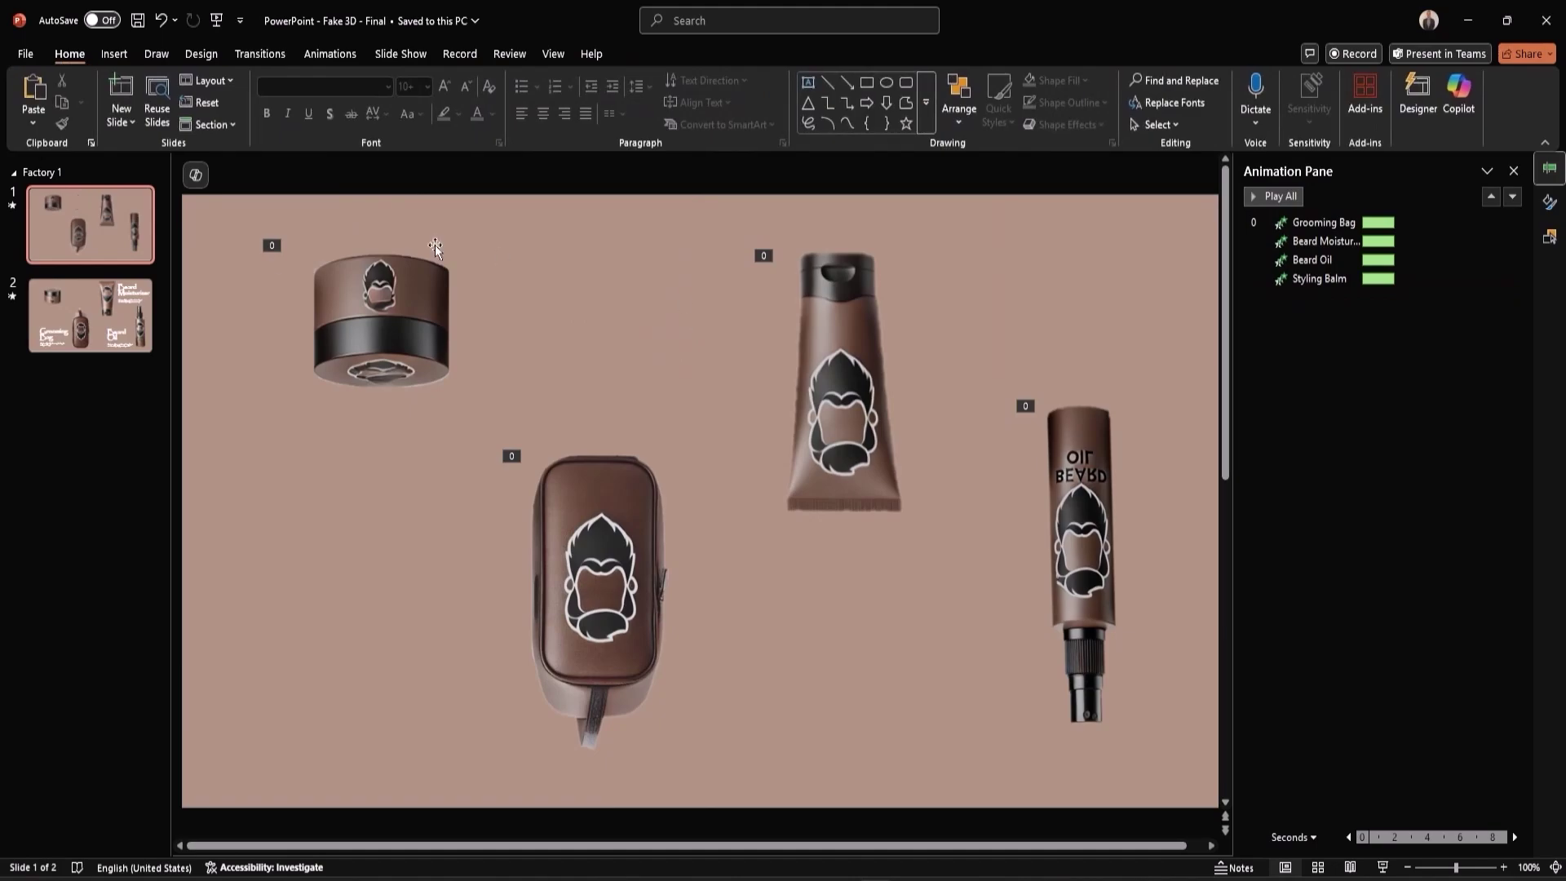
Duplicate the Grooming Bag product description group on slide 2 and place the copy beside the Styling Balm jar
click(54, 296)
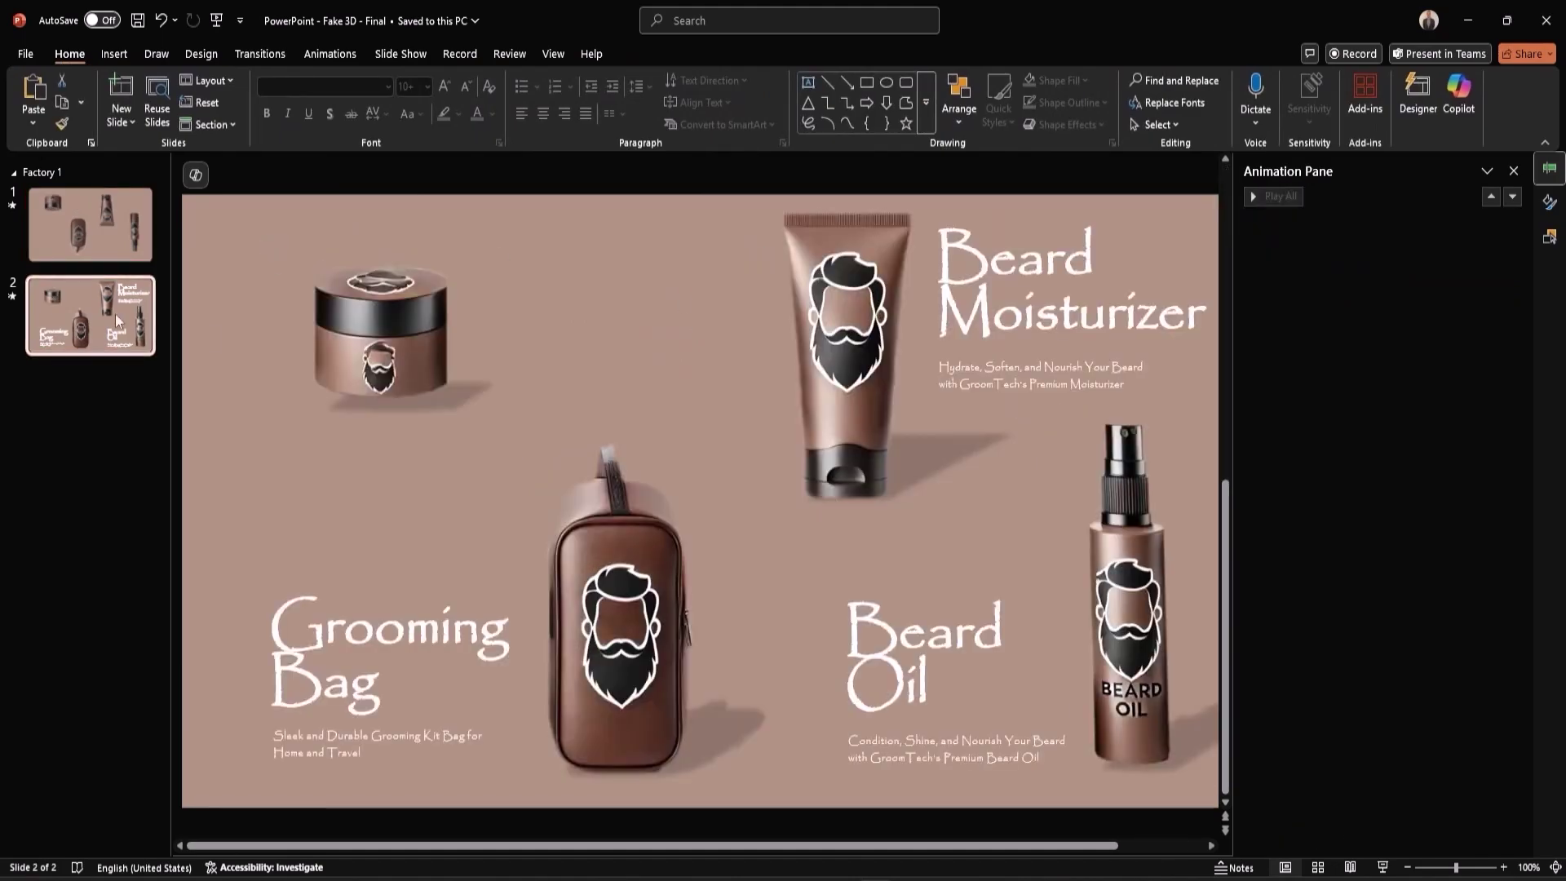
click(1549, 237)
click(1382, 251)
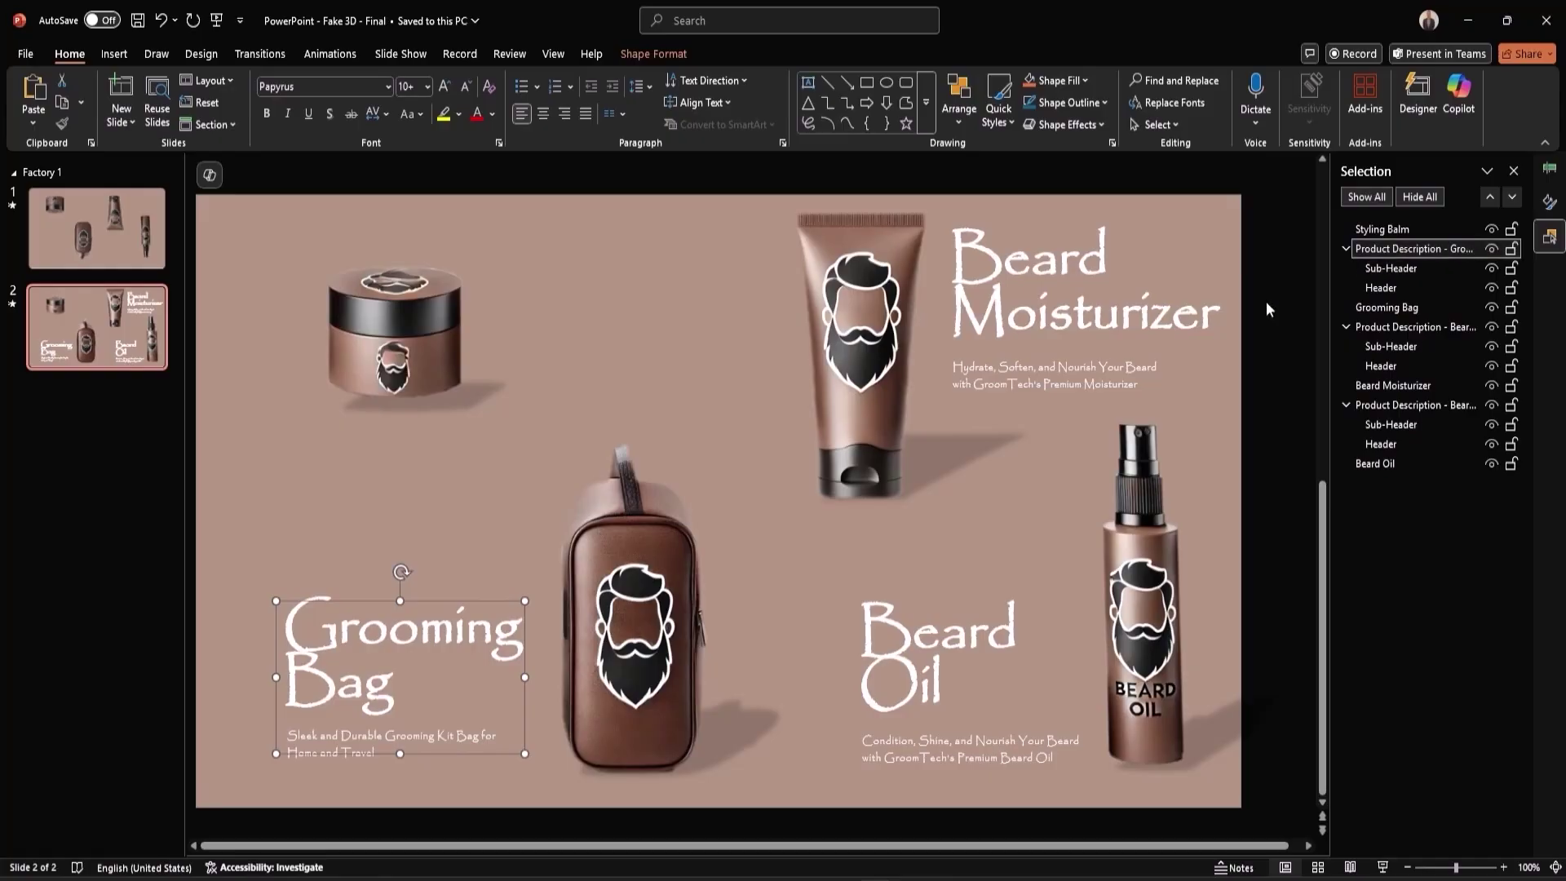
key(ctrl+v)
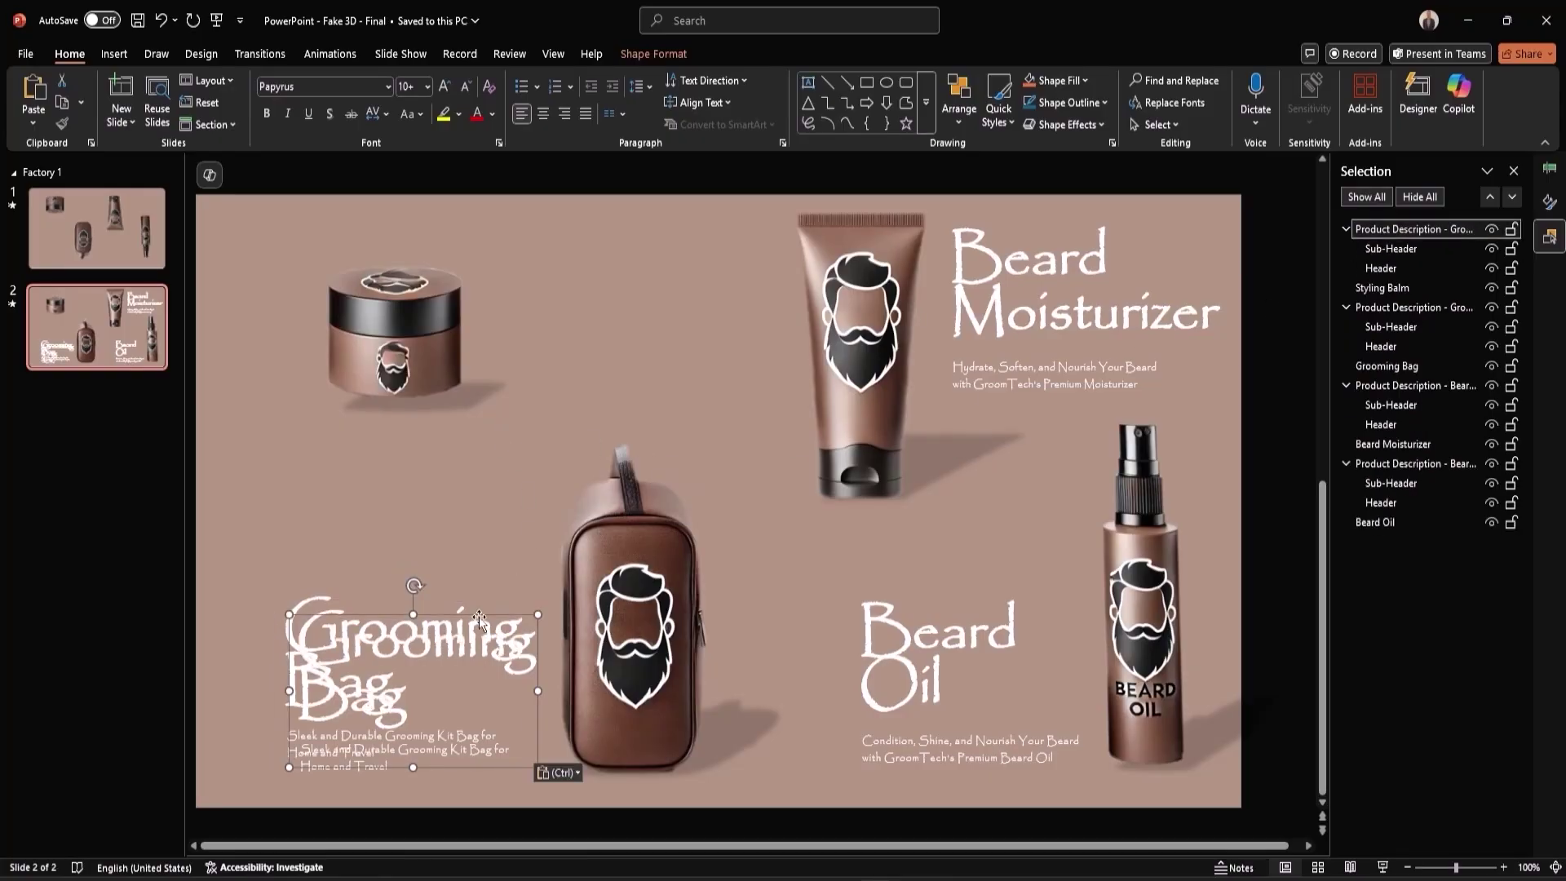
drag(479, 620, 698, 246)
Change the header of the copied description beside the jar to "Styling Balm"
triple_click(555, 298)
text(S)
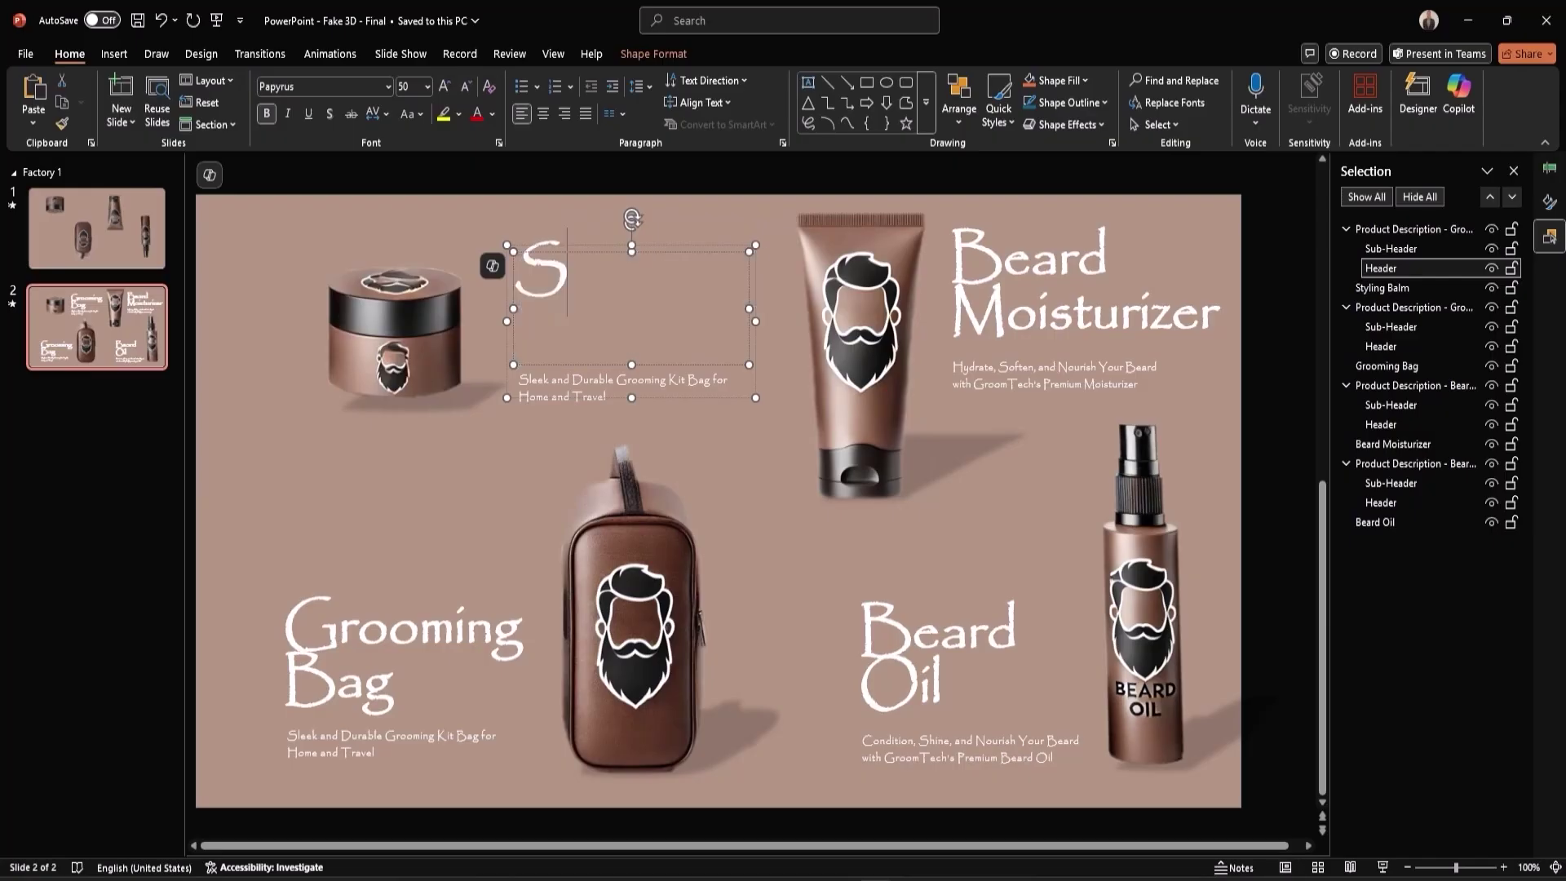
text(tyling)
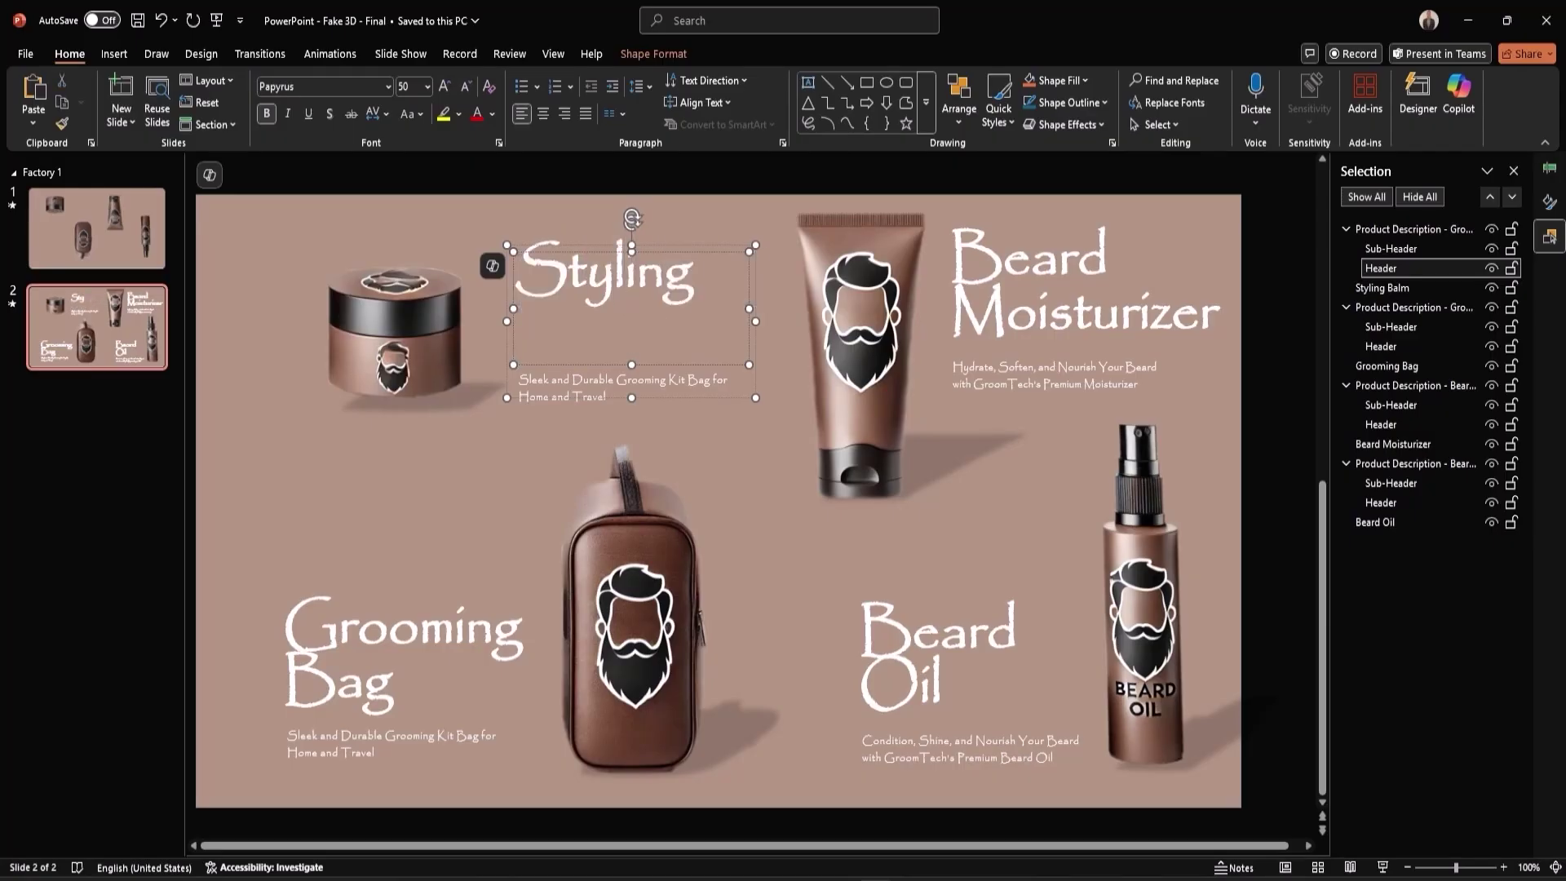
text( Balm)
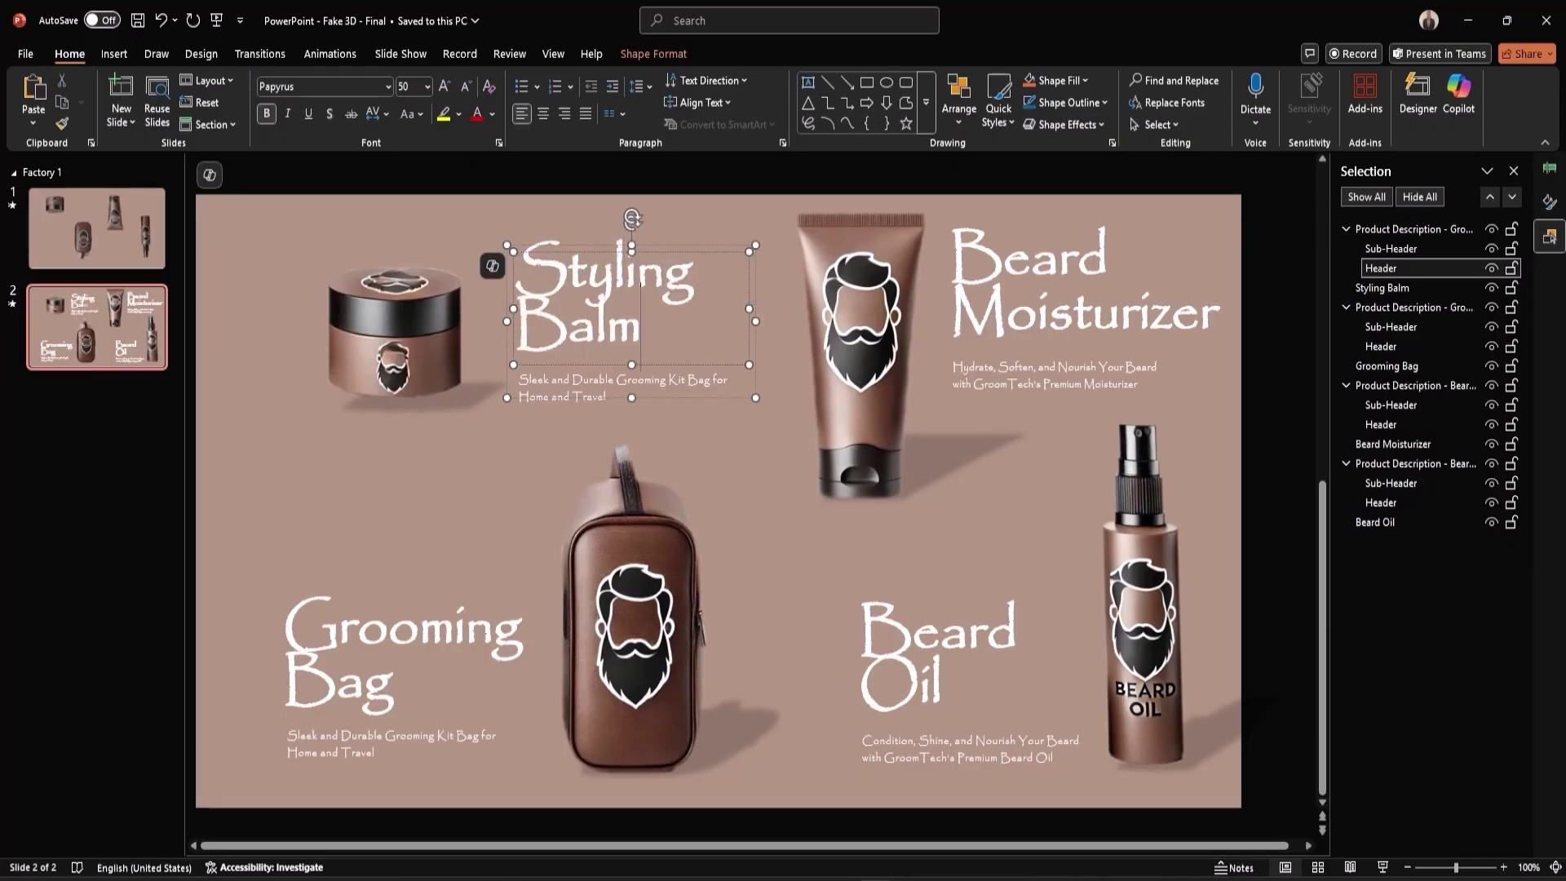
Replace the copied sub-header with "Give your beard the perfect shape and hold" and apply the Grooming Bag sub-header's formatting with Format Painter
drag(520, 377, 607, 402)
text(Give your beard the perfect shape and hold)
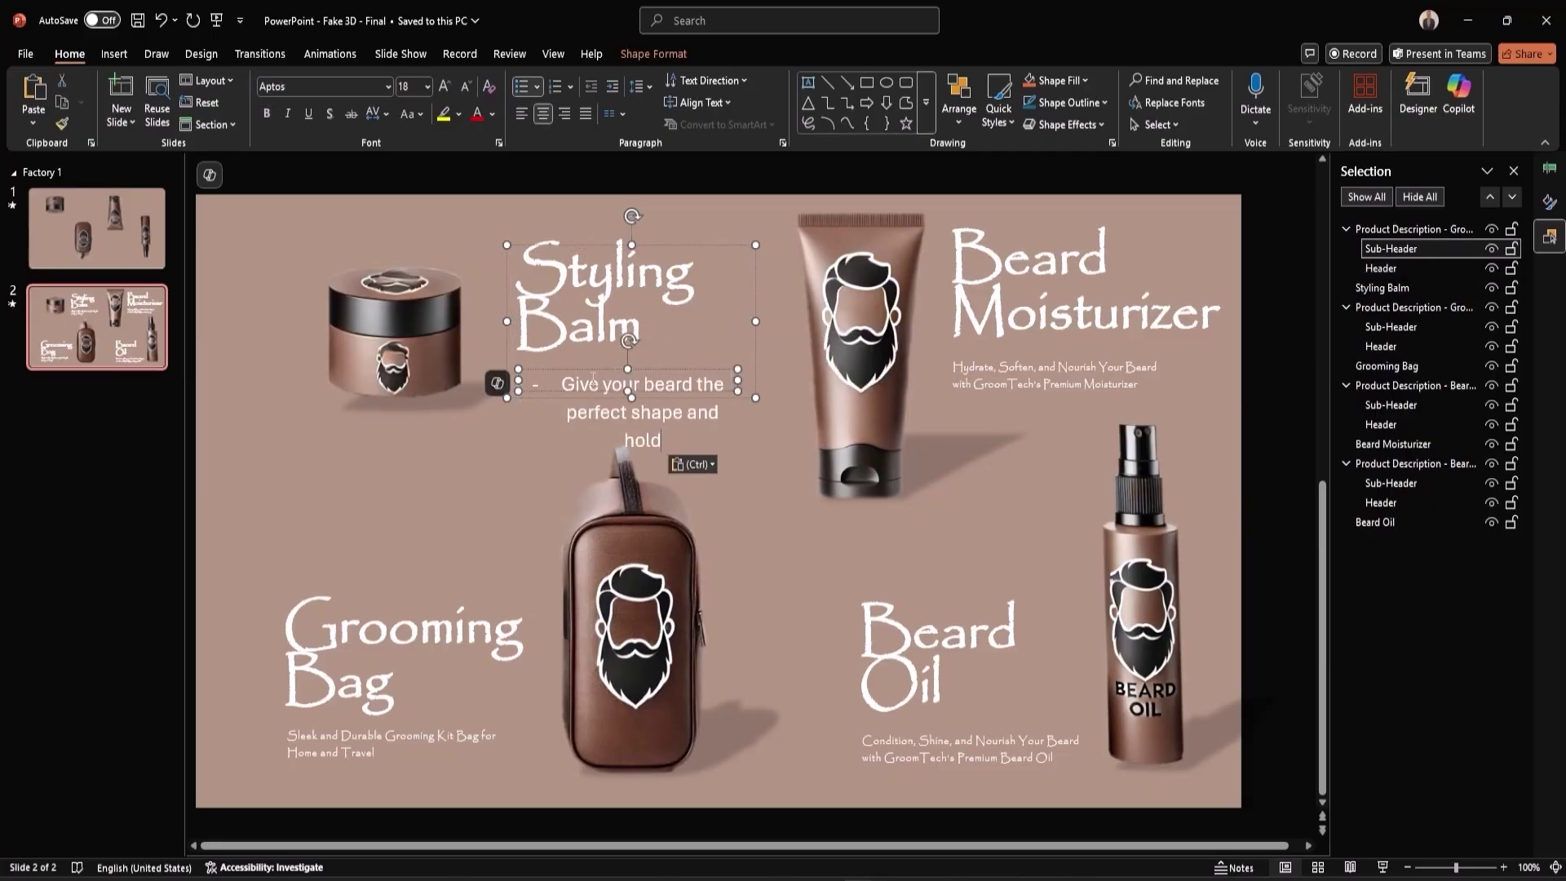
click(413, 731)
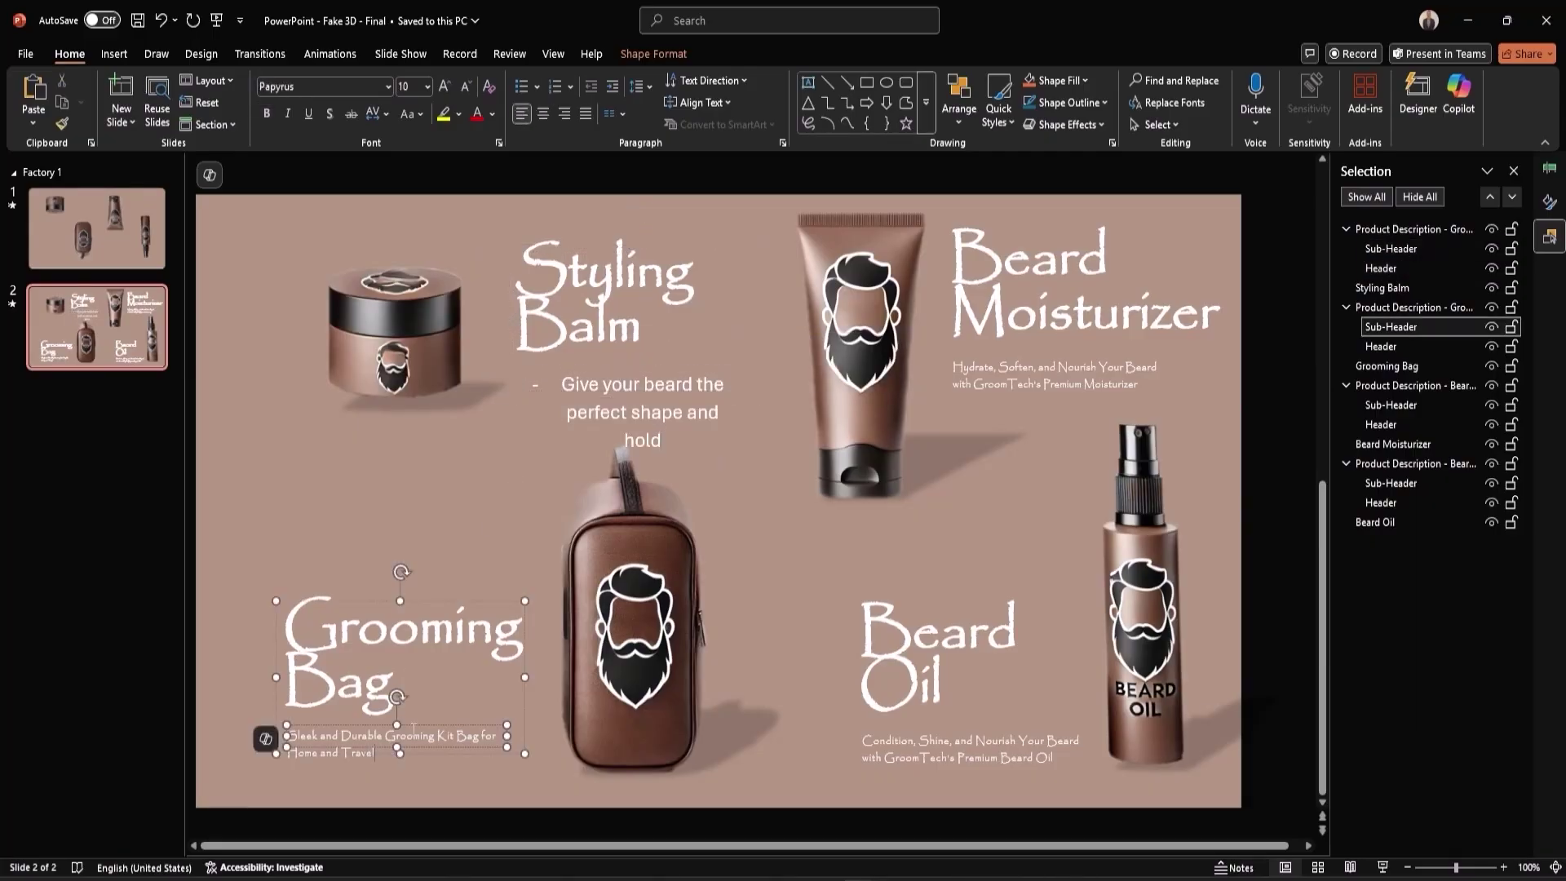
key(Escape)
click(64, 124)
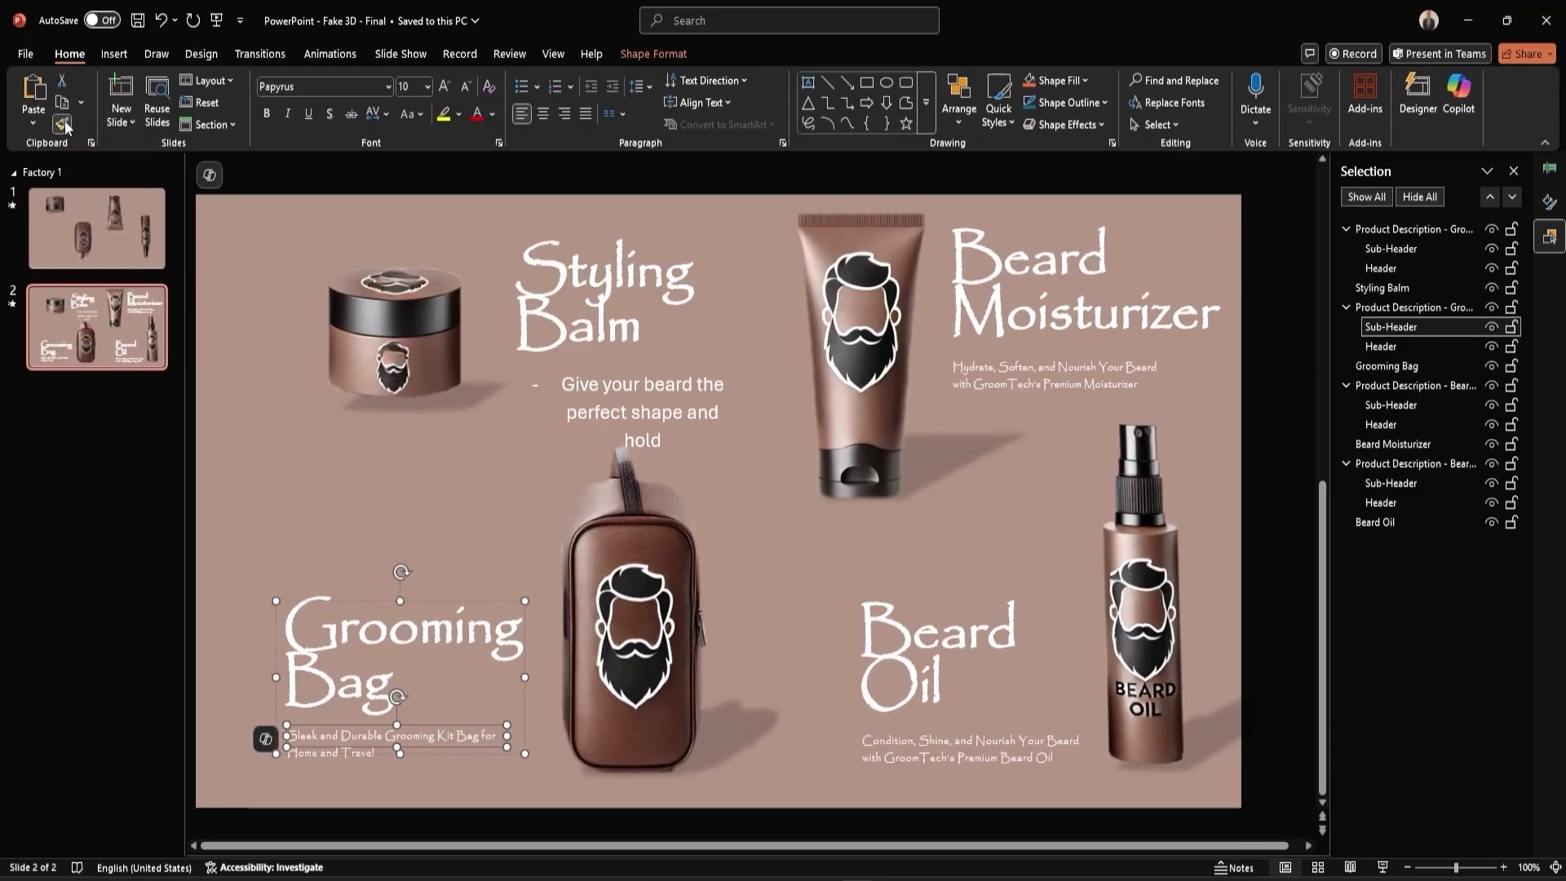
click(650, 395)
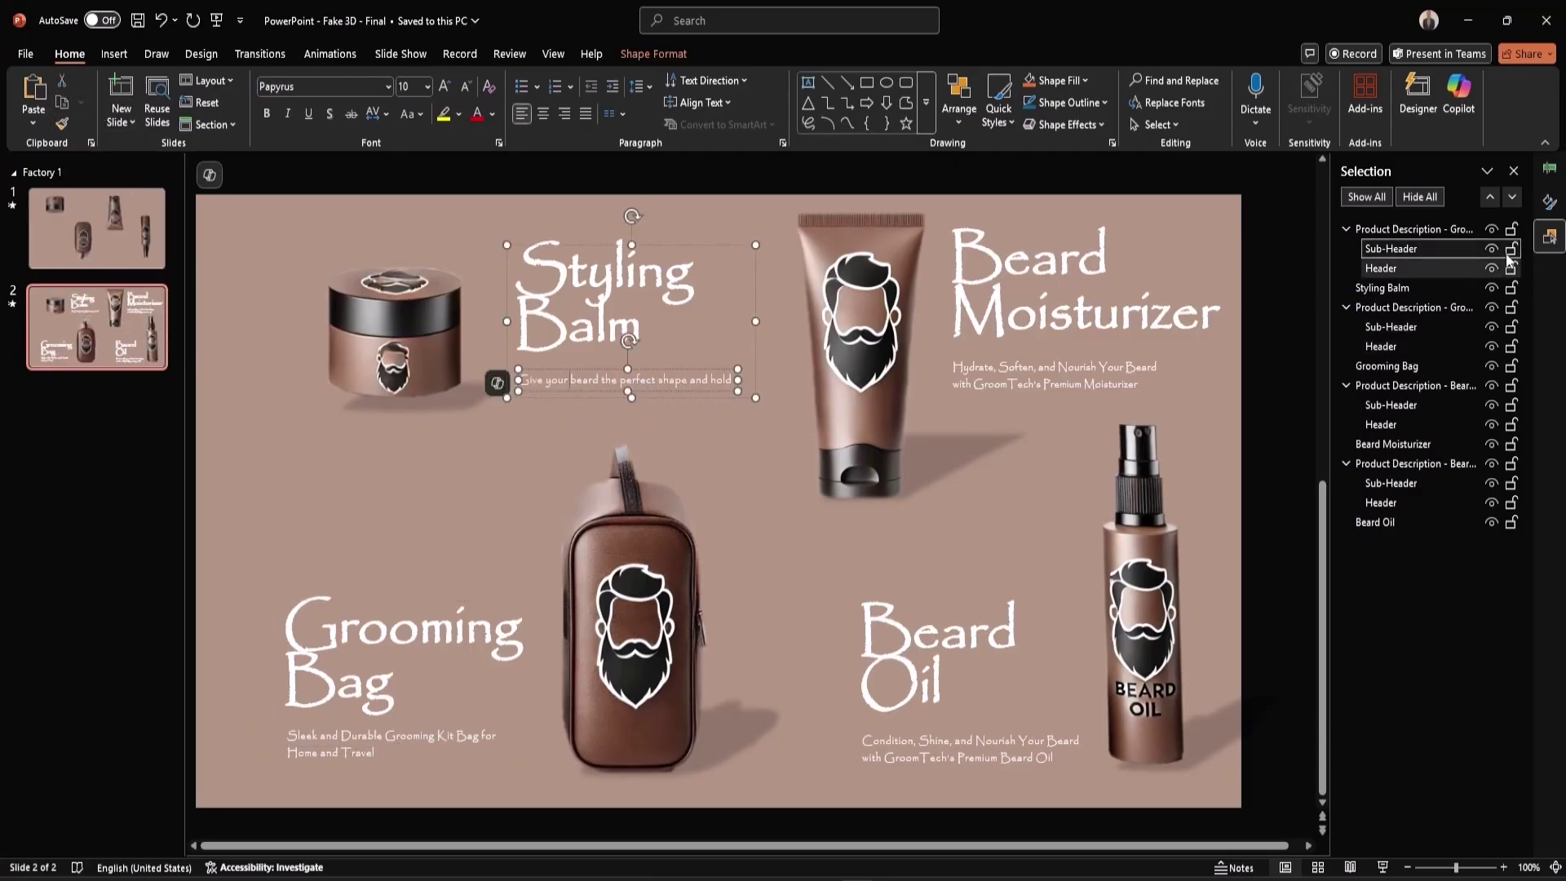
Rename the copied description group as "Product Description - Styling Balm"
click(1404, 234)
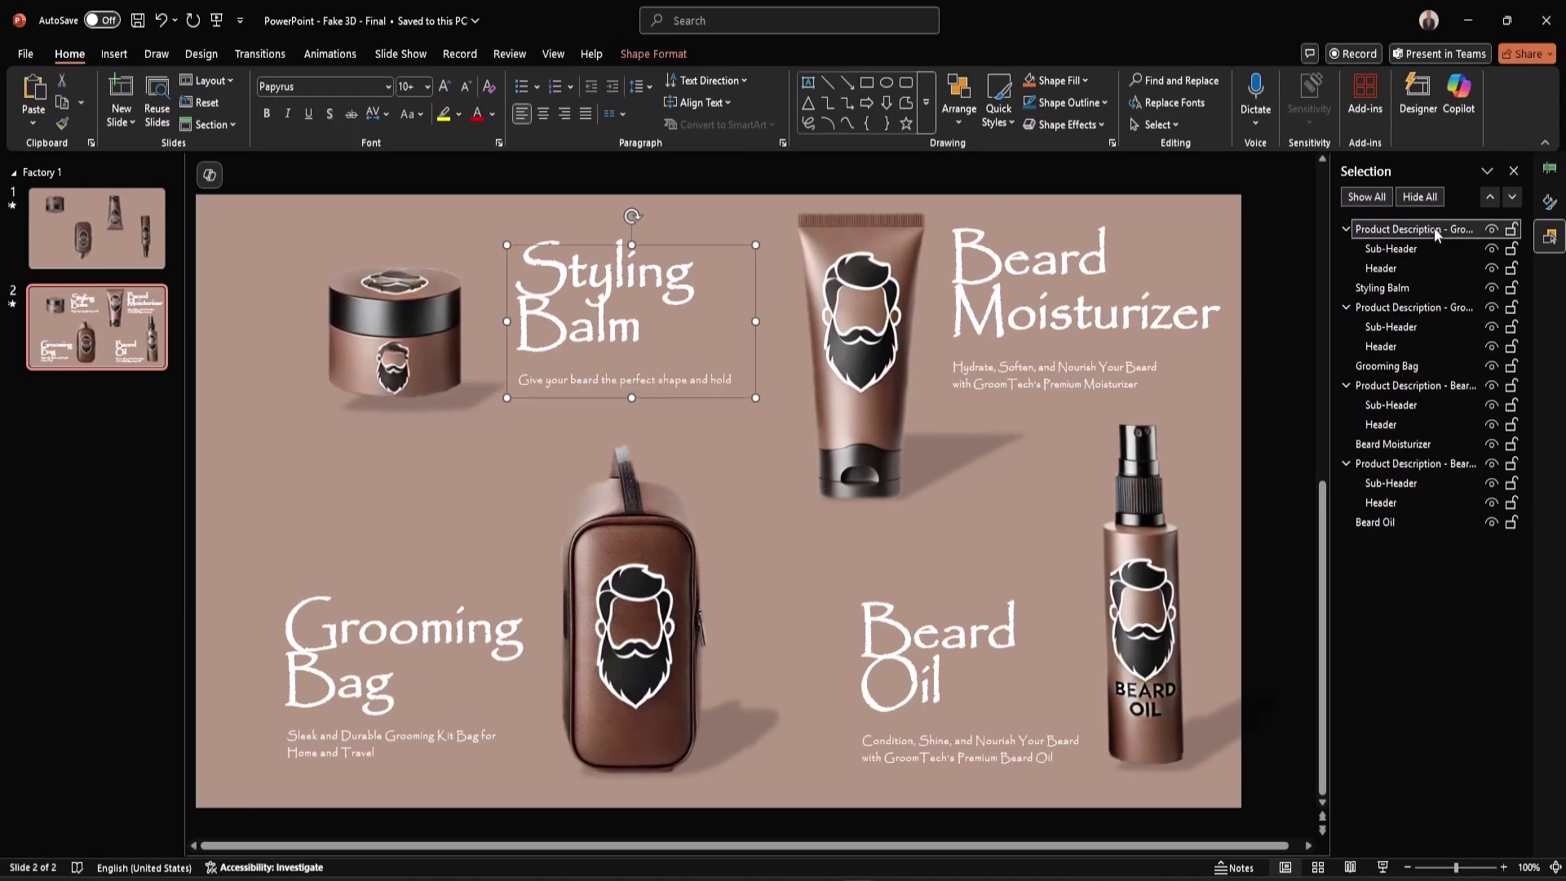
drag(1334, 241, 1244, 241)
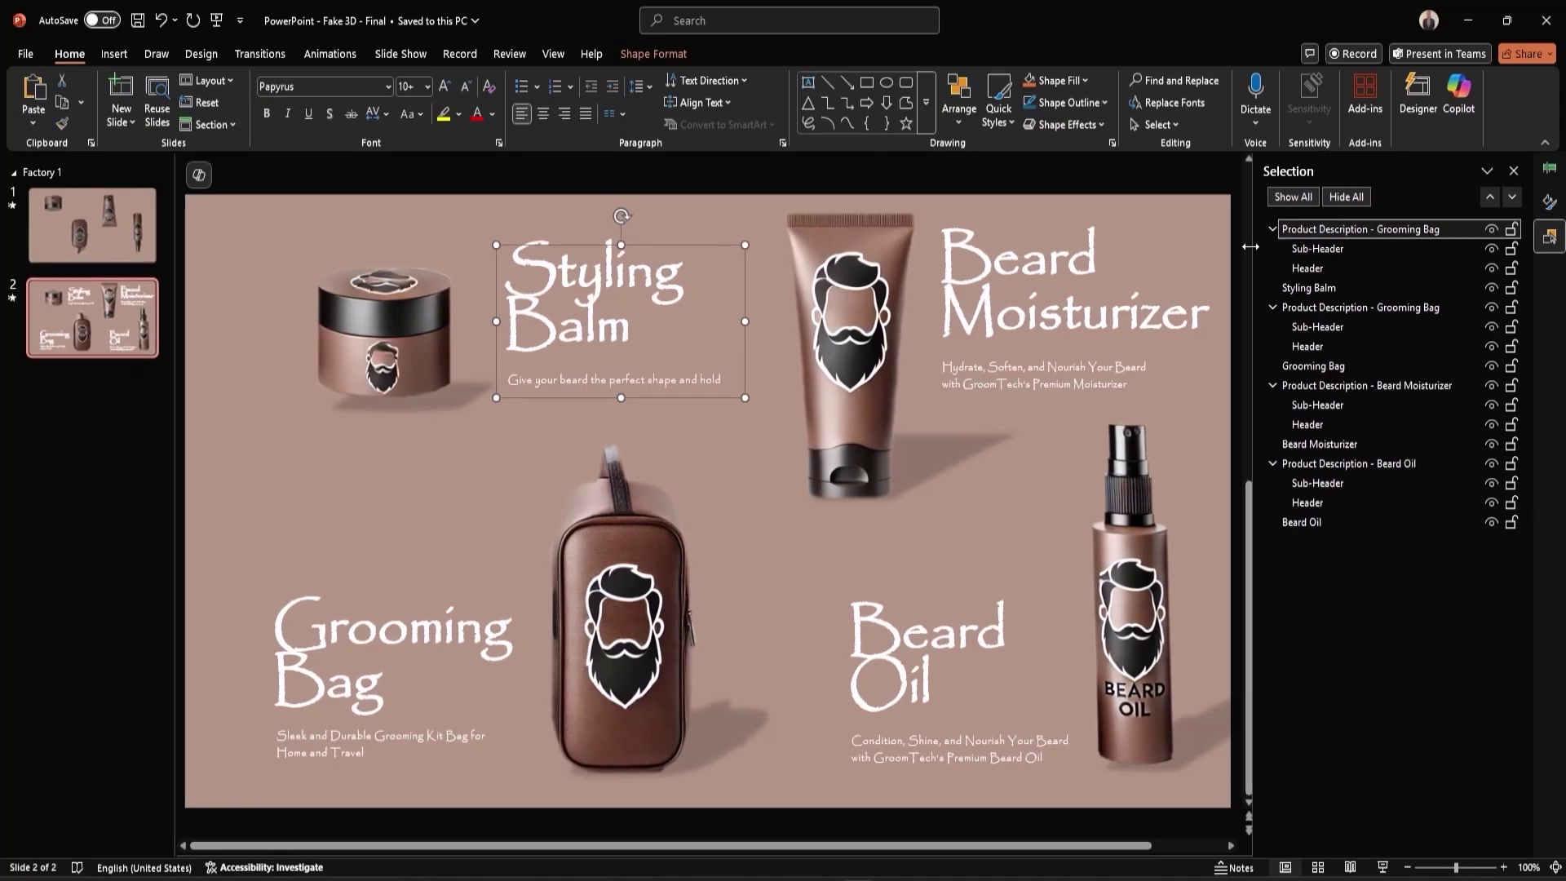
click(1365, 229)
drag(1381, 232, 1428, 231)
text(S)
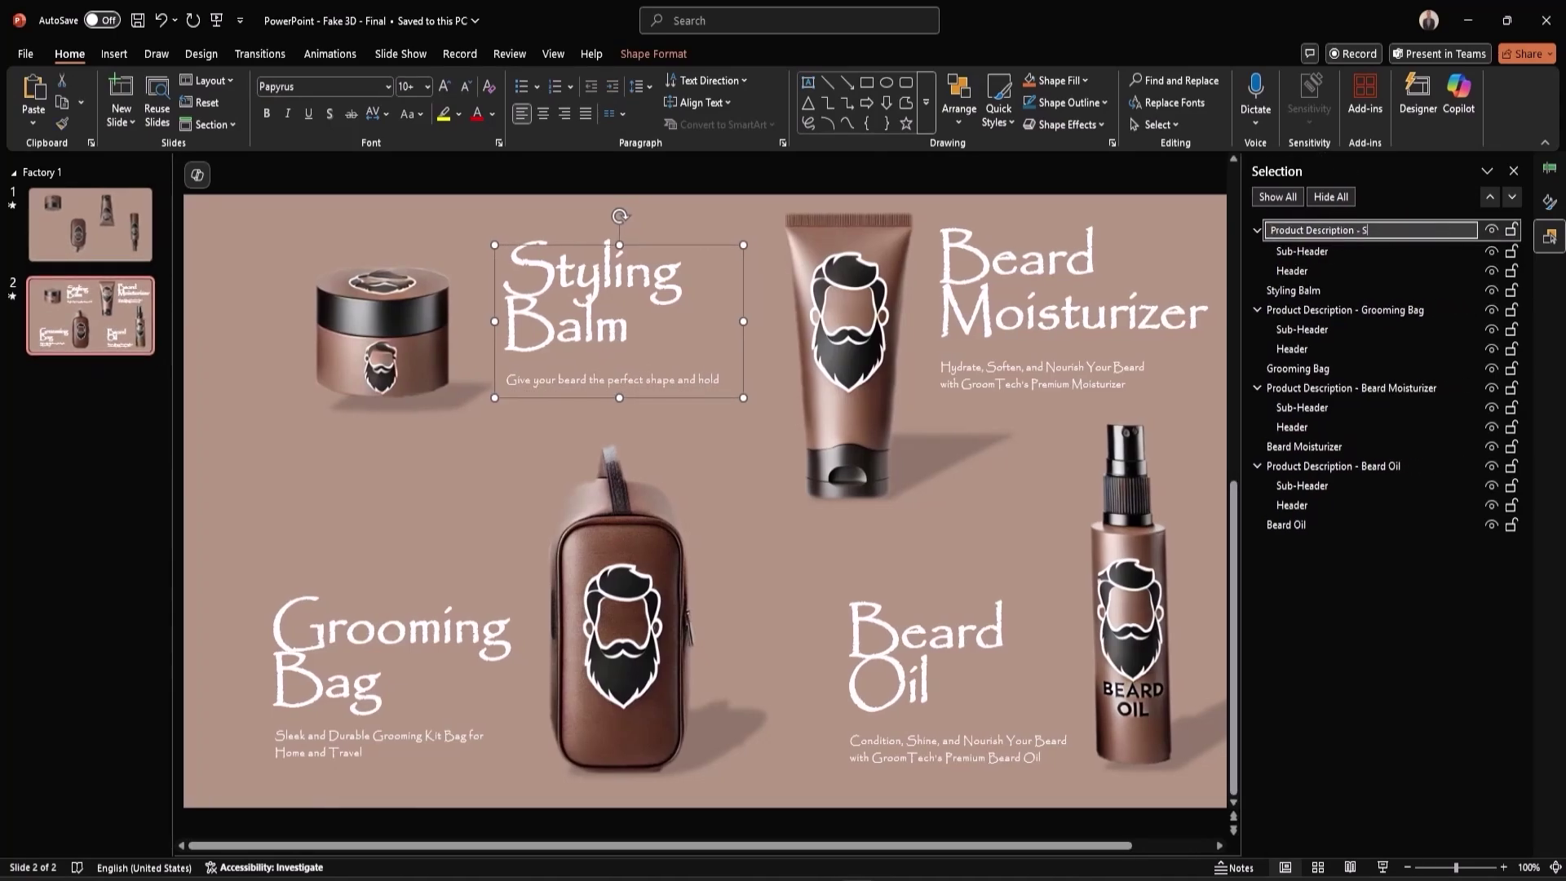
text(ty)
text(lk)
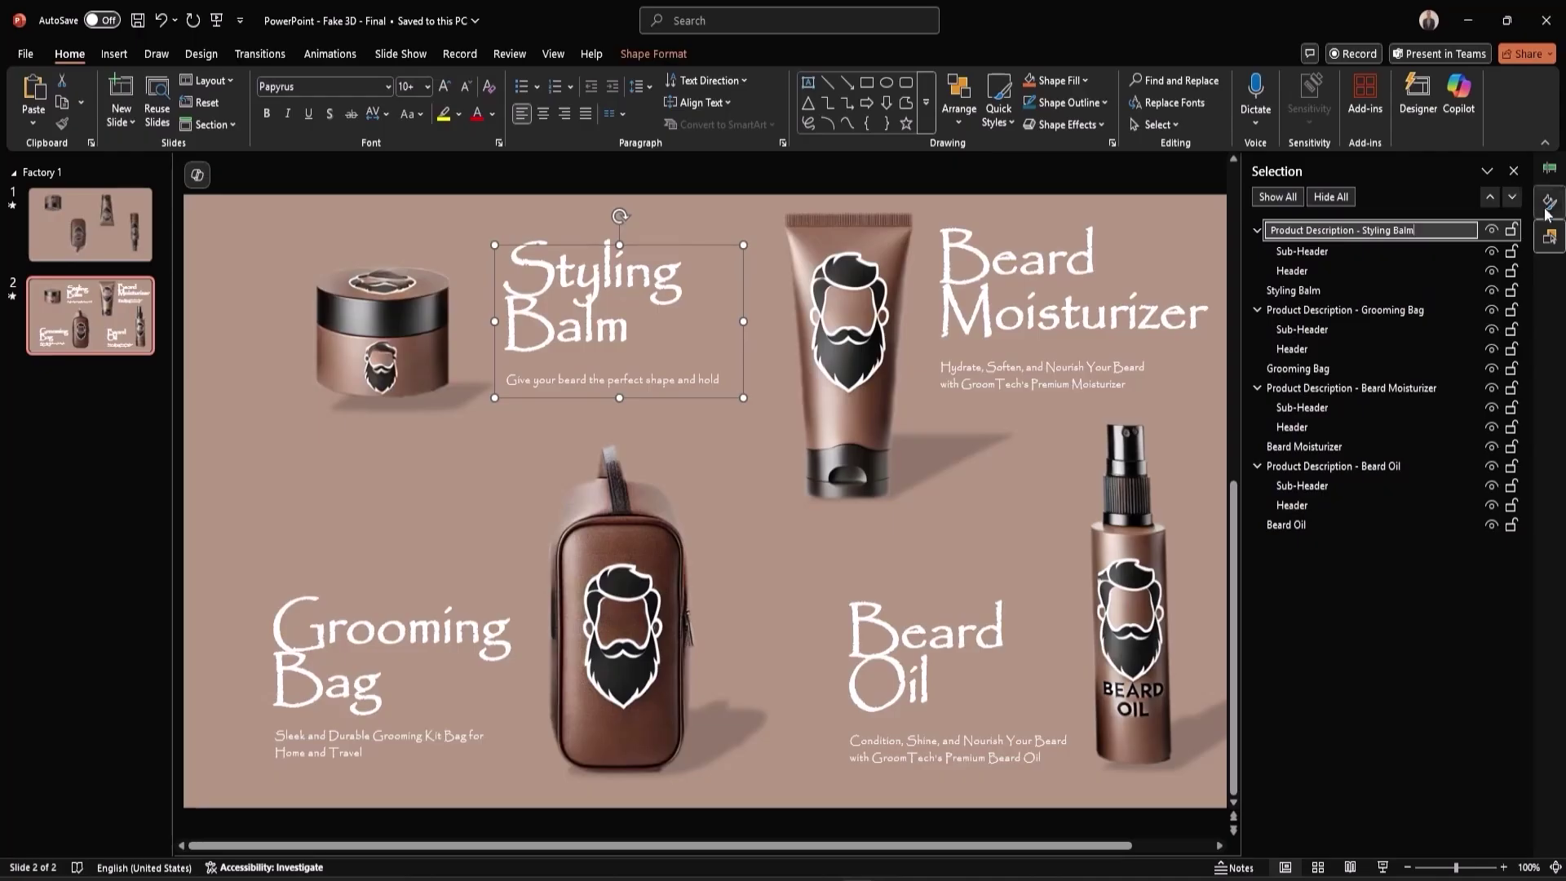
Close the open side panes and start the slide show from slide 1 to preview the finished product presentation
click(1514, 170)
click(1537, 171)
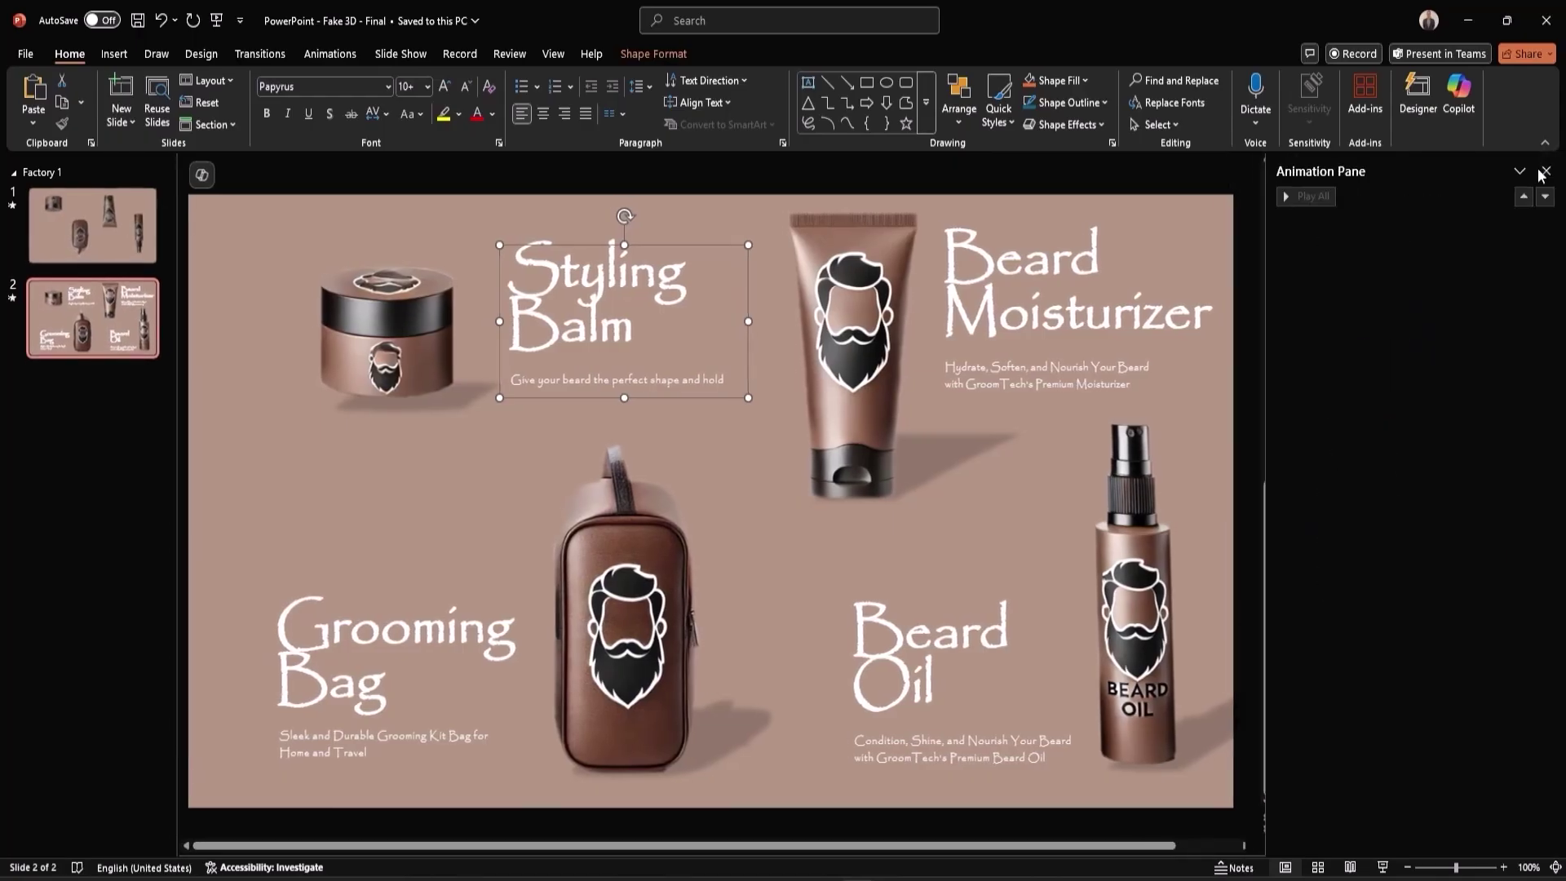
click(1537, 170)
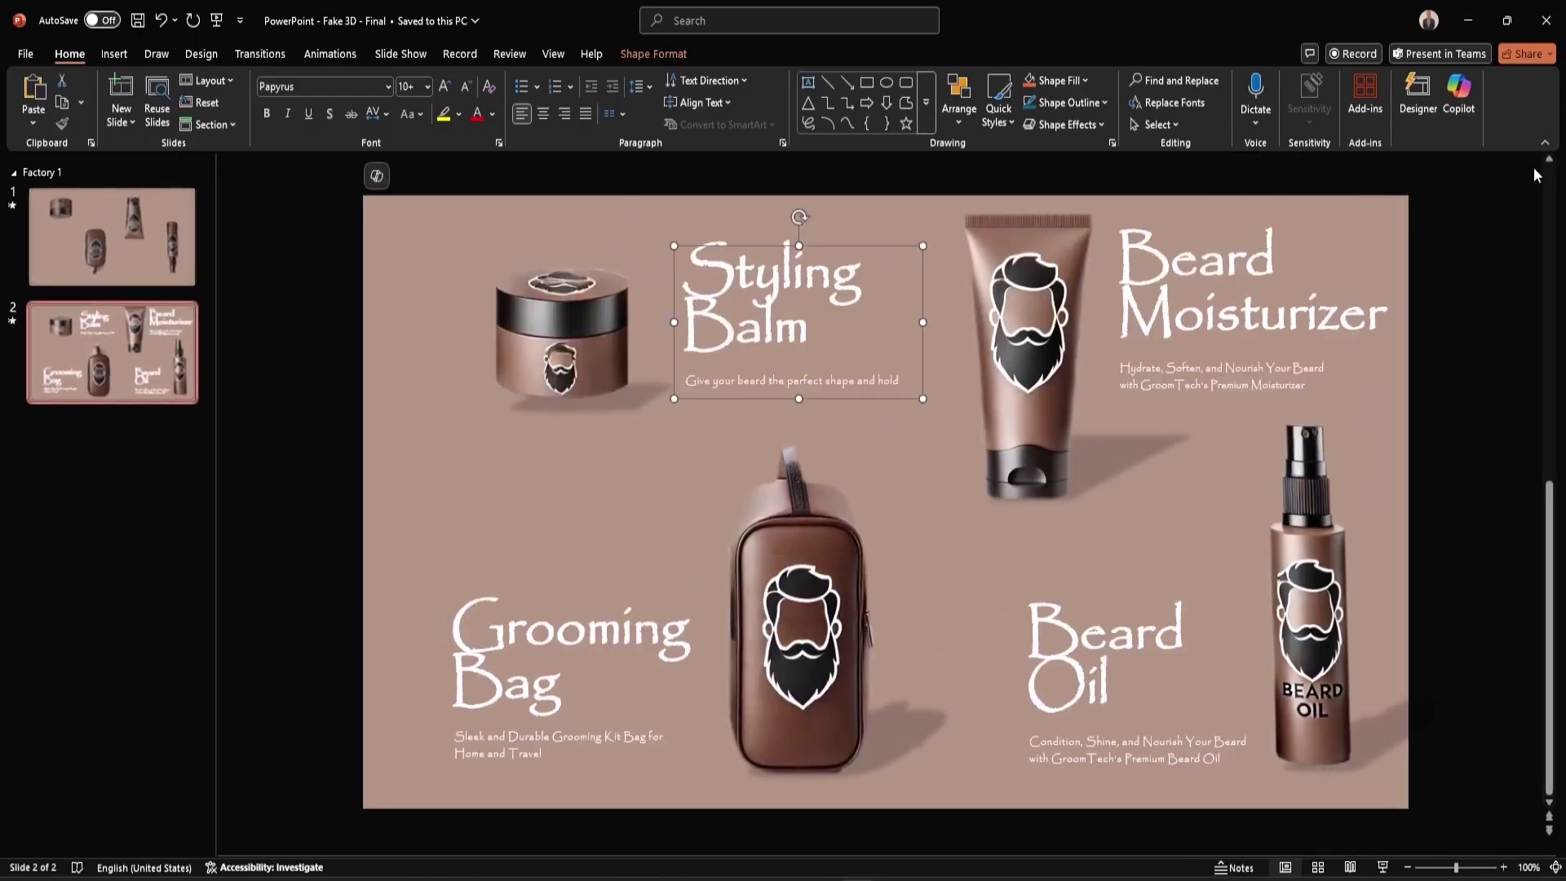
click(56, 224)
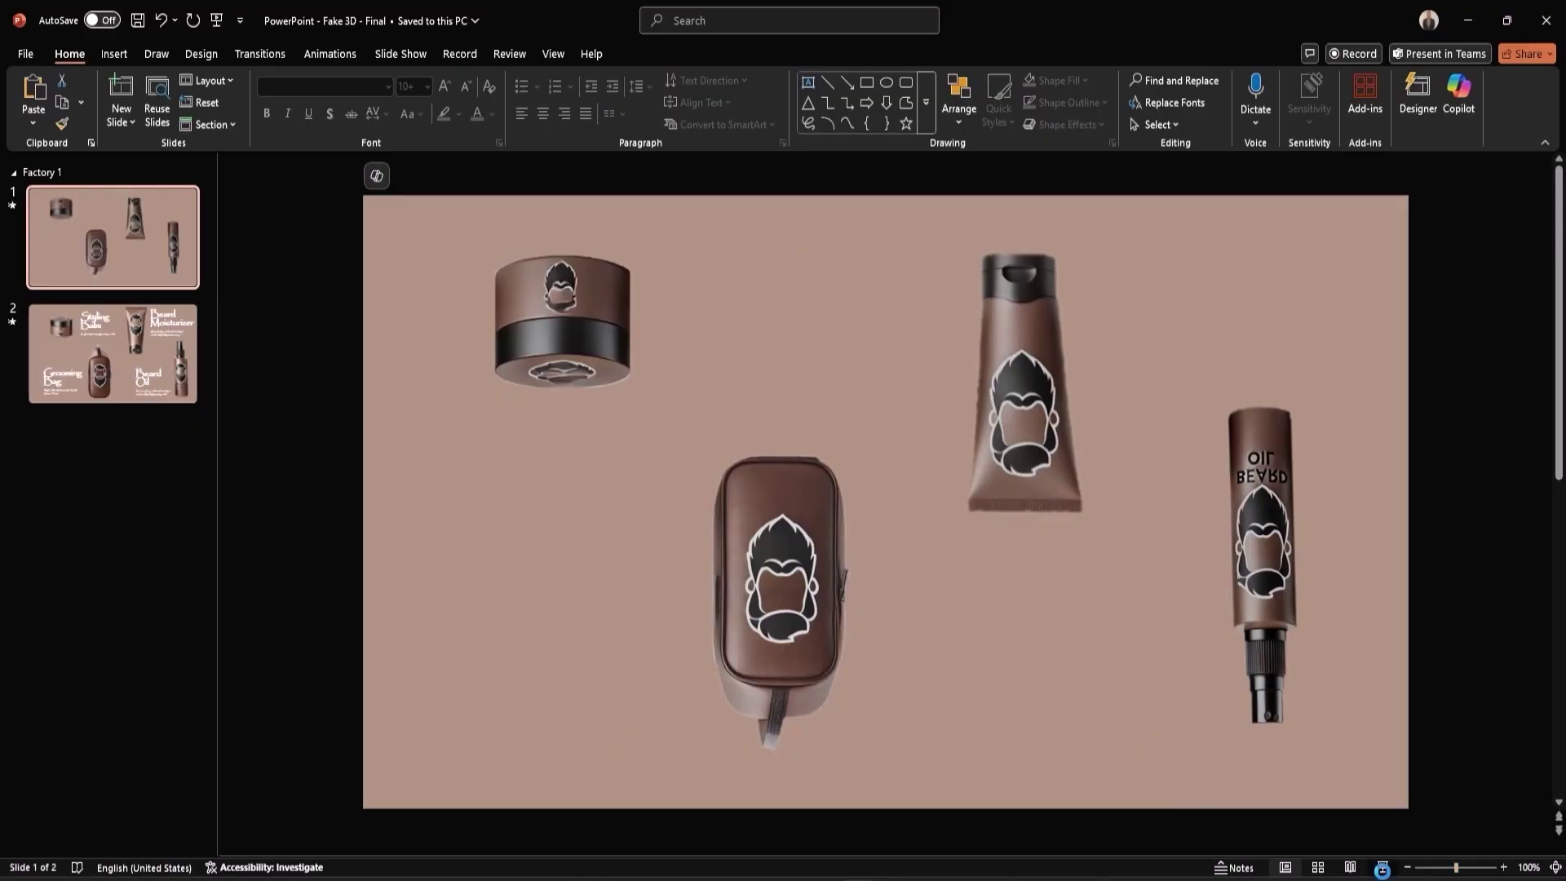
click(1382, 867)
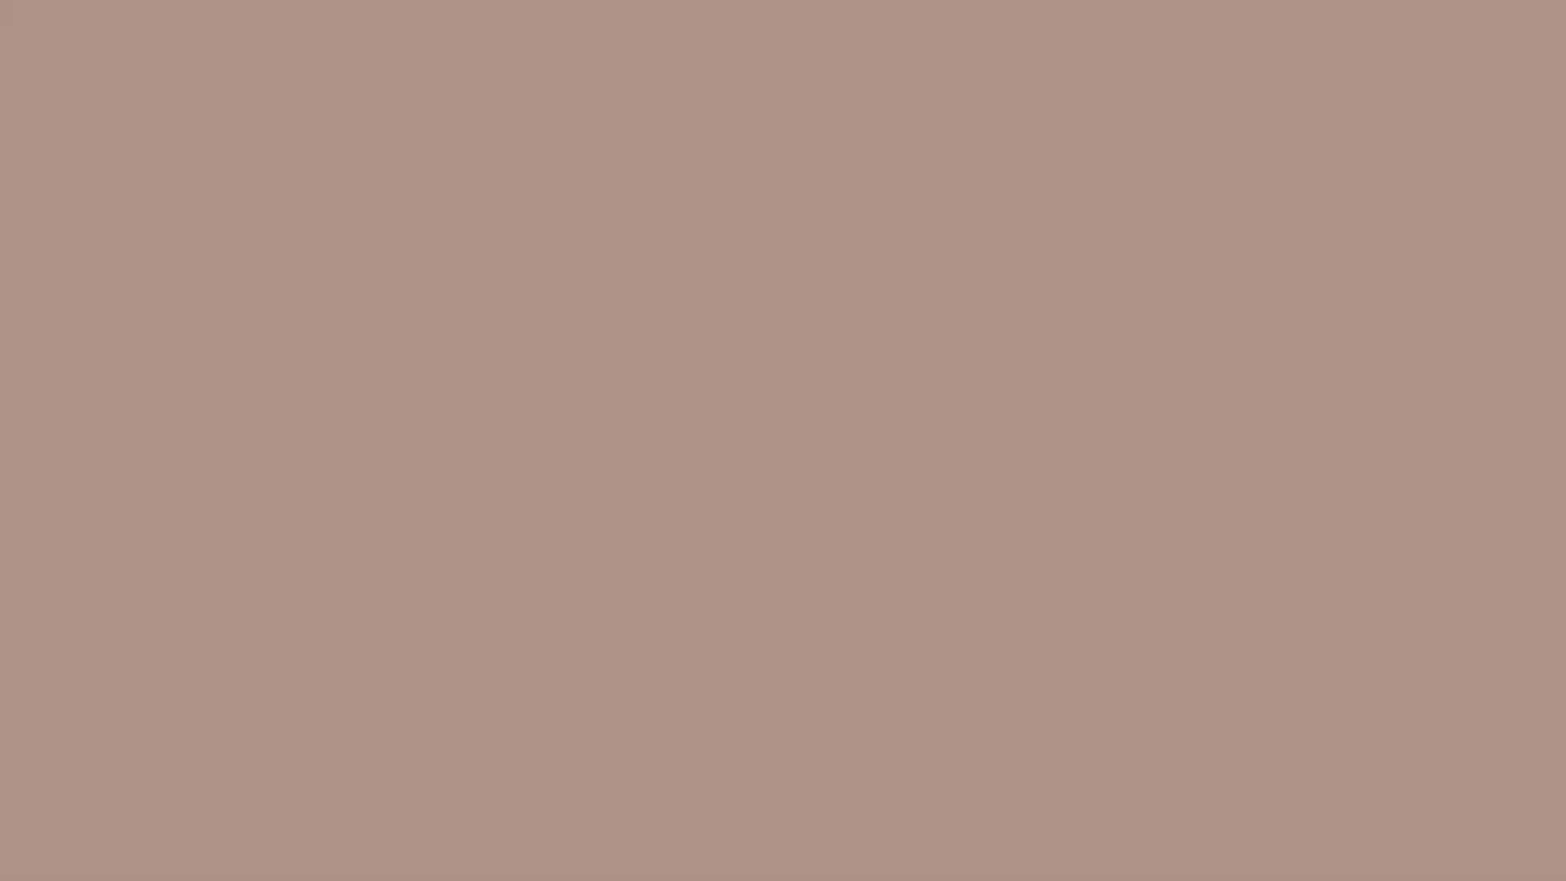